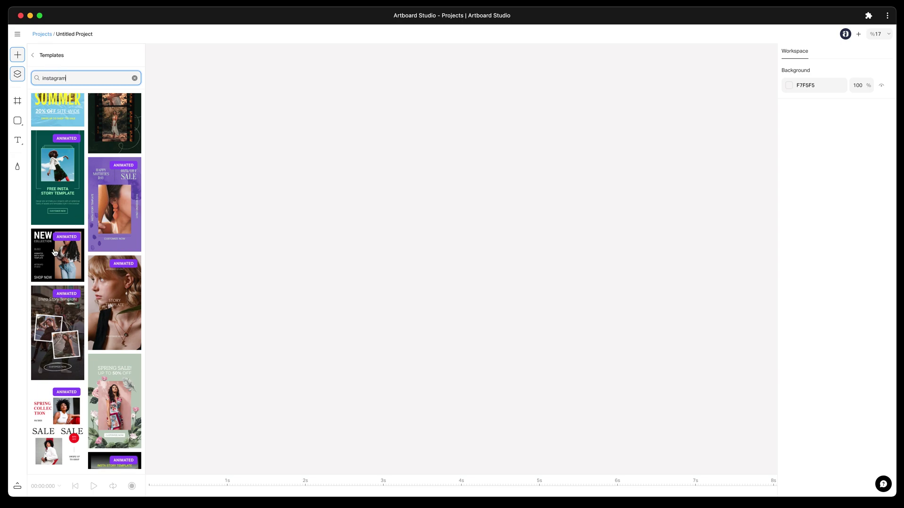
Drag the animated NEW COLLECTION Instagram template onto the canvas, adding its 1080×1080 artboard and two photos.
left_click_drag(55, 254, 344, 220)
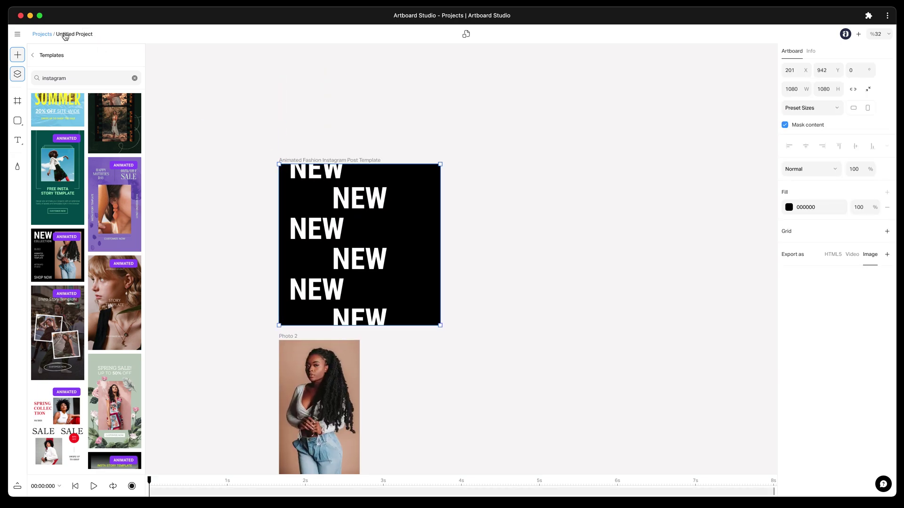
Close the side panels, play the animation from the start, then pause and scrub through its frames.
left_click(17, 54)
left_click(18, 74)
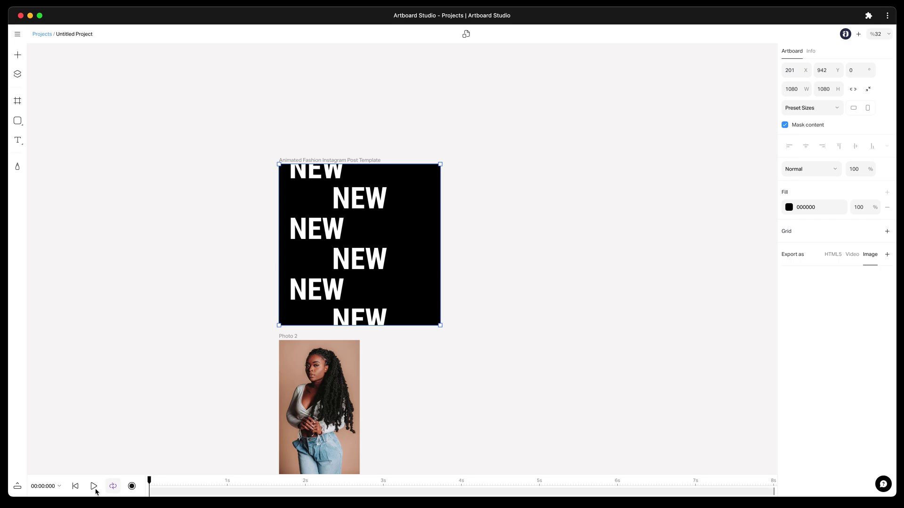
left_click(75, 486)
left_click(94, 486)
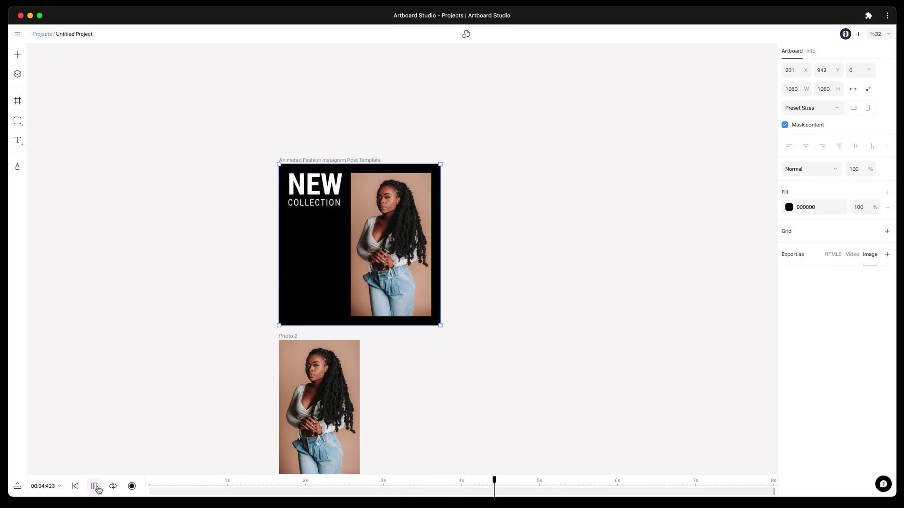
left_click(94, 486)
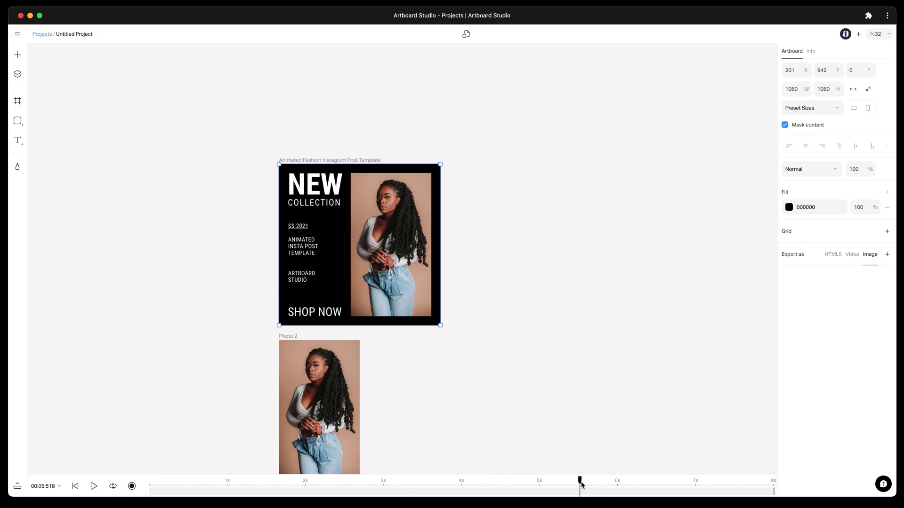
left_click_drag(580, 482, 308, 466)
Alt-drag the template artboard to the right to duplicate it.
scroll(216, 254, "down", 3)
left_click(289, 195)
left_click(343, 192)
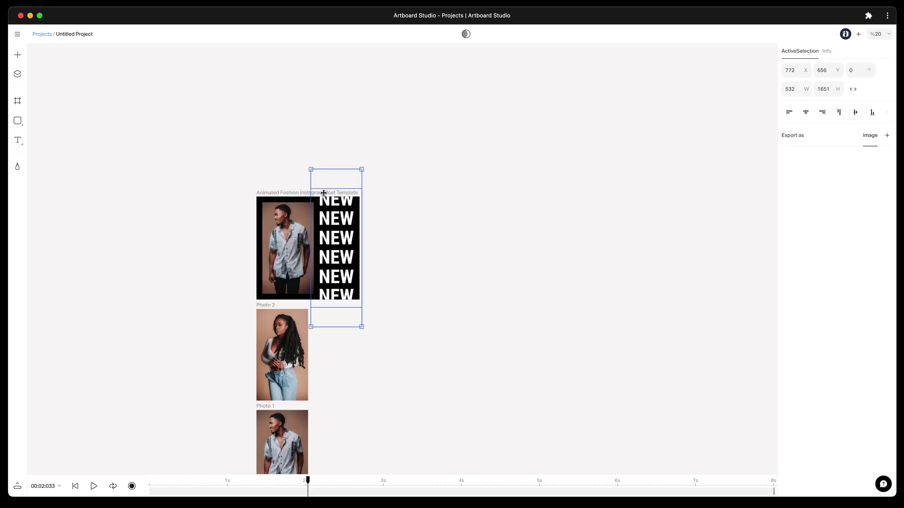
left_click(288, 188)
left_click_drag(287, 192, 489, 195)
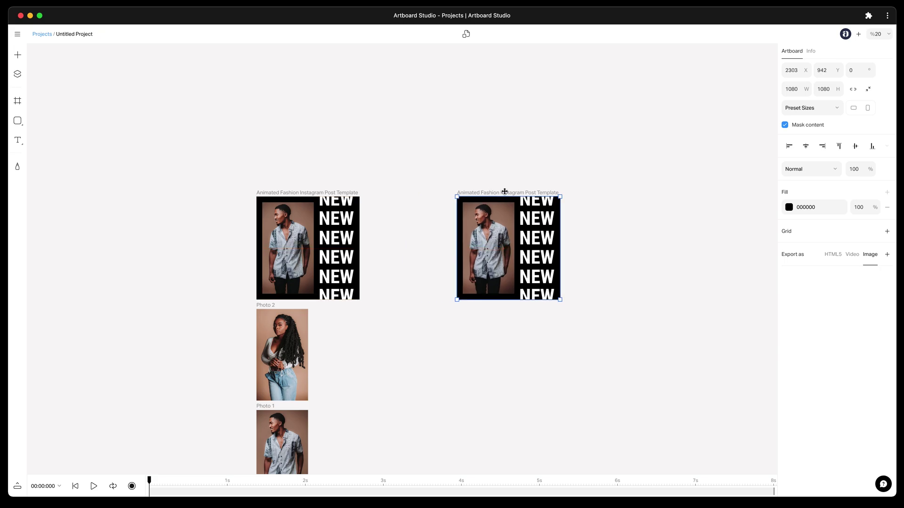
Give the copy its own photos with Organize Mockup Artboards and move it beside them.
scroll(382, 288, "down", 5)
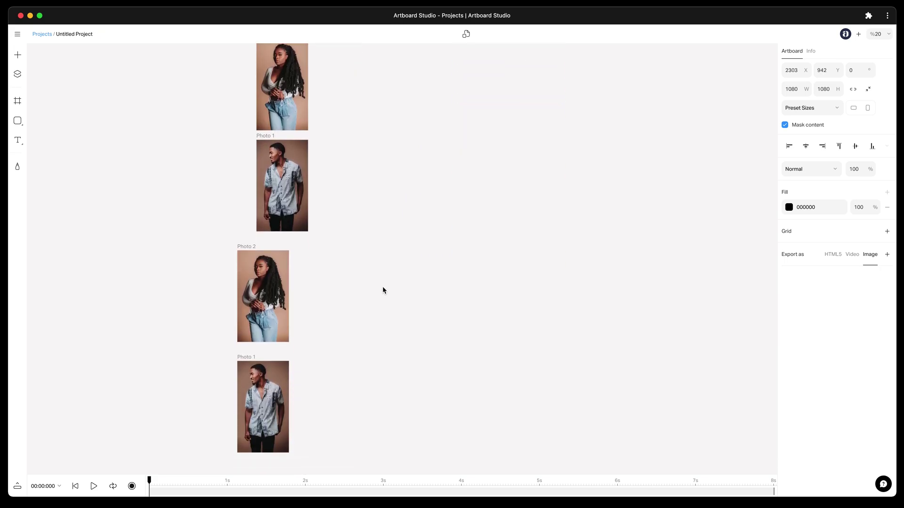
scroll(383, 288, "up", 5)
scroll(490, 196, "right", 2)
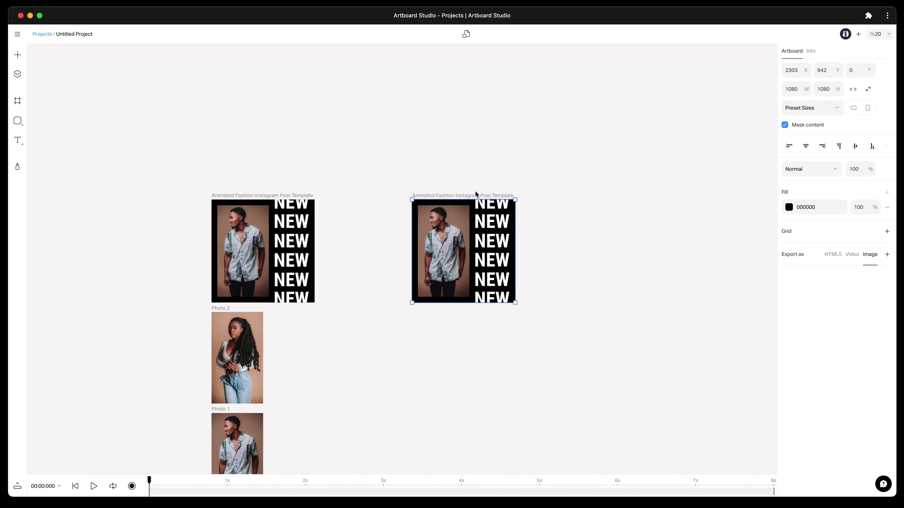
right_click(473, 195)
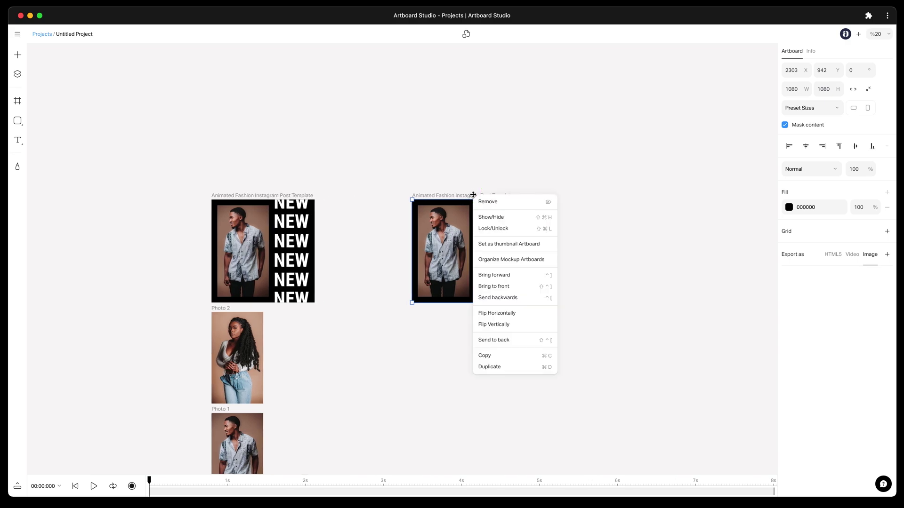
left_click(500, 260)
scroll(580, 281, "down", 2)
scroll(580, 279, "up", 1)
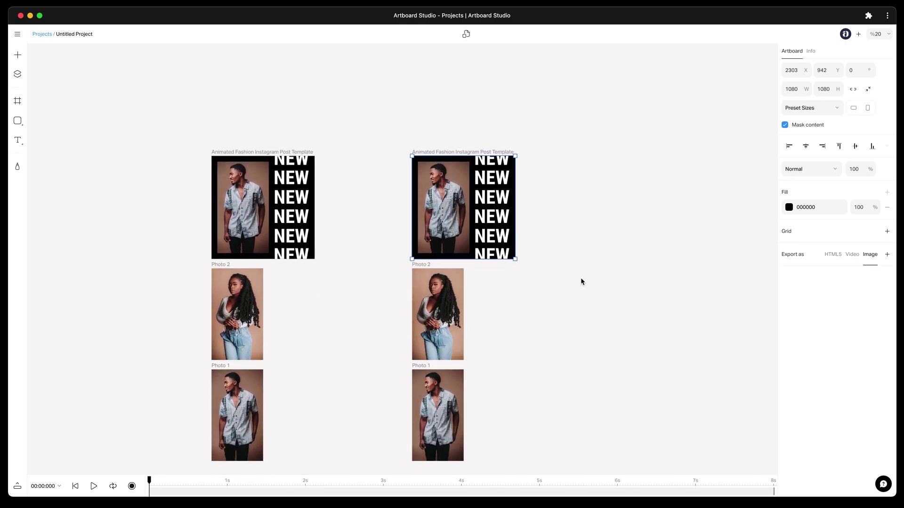
left_click_drag(445, 152, 514, 260)
scroll(546, 299, "up", 2)
scroll(544, 297, "down", 2)
scroll(544, 297, "right", 1)
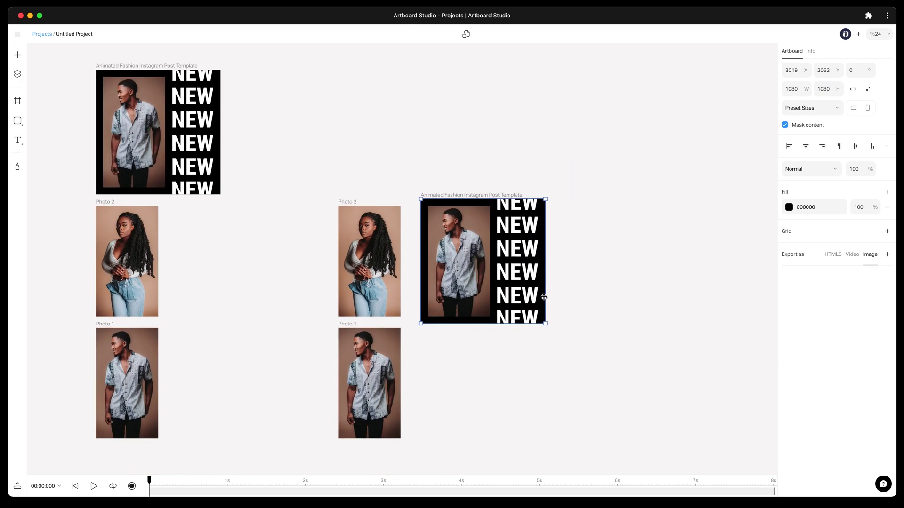
In the copied template's layers, set NEW 1's Pin to Edge to Scale horizontally and vertically.
key("space")
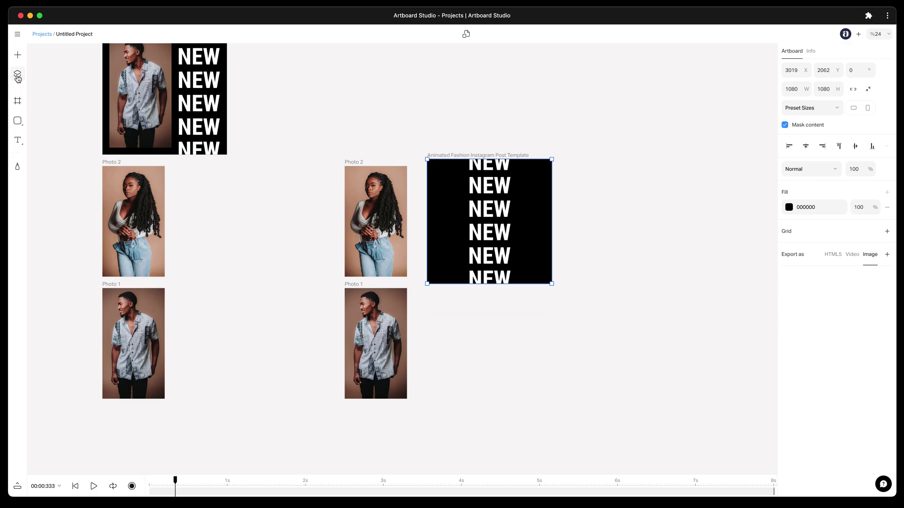
left_click(17, 73)
left_click(417, 126)
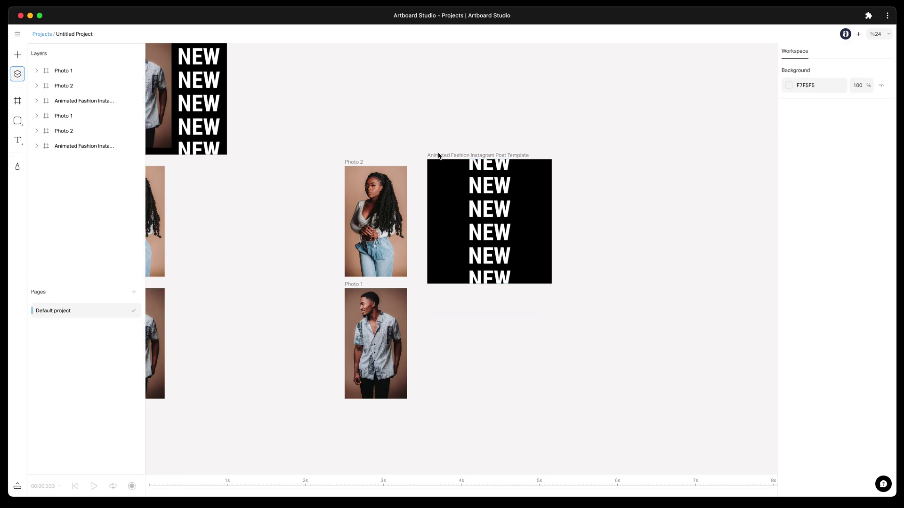
left_click(436, 154)
left_click(37, 101)
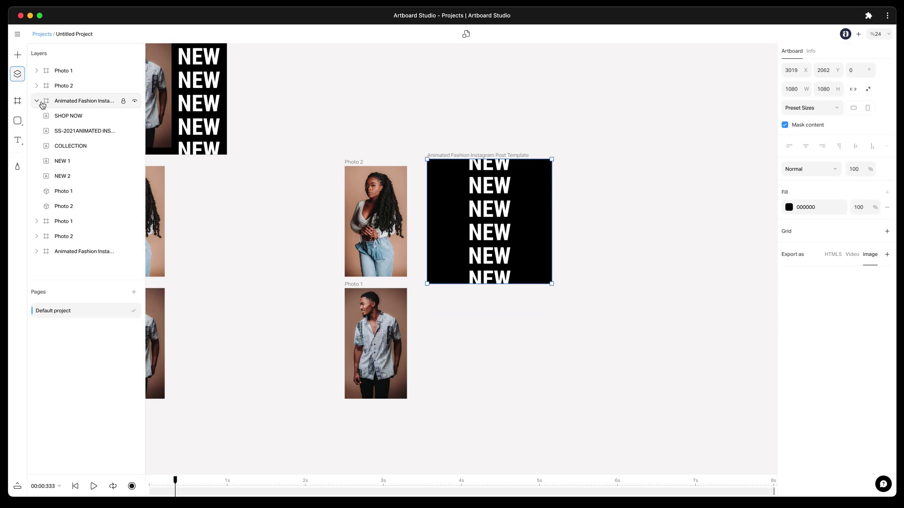
left_click(567, 218)
left_click(499, 219)
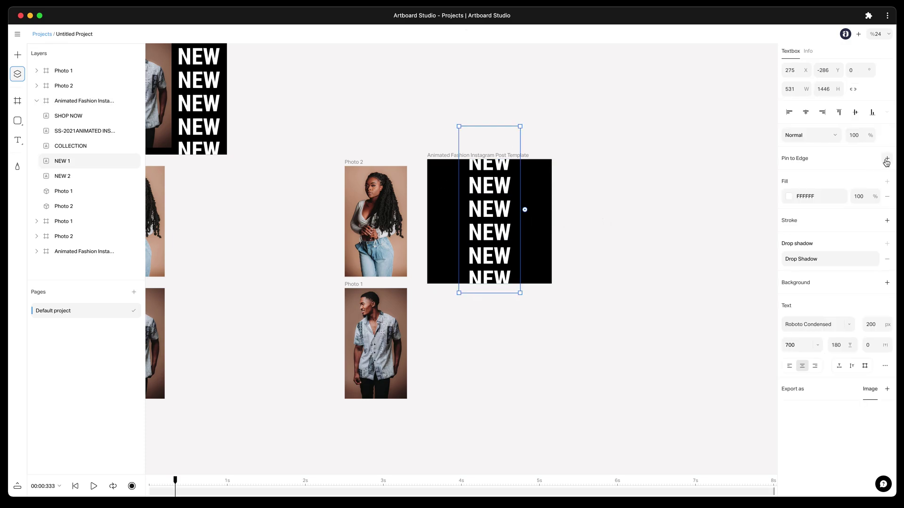
left_click(841, 174)
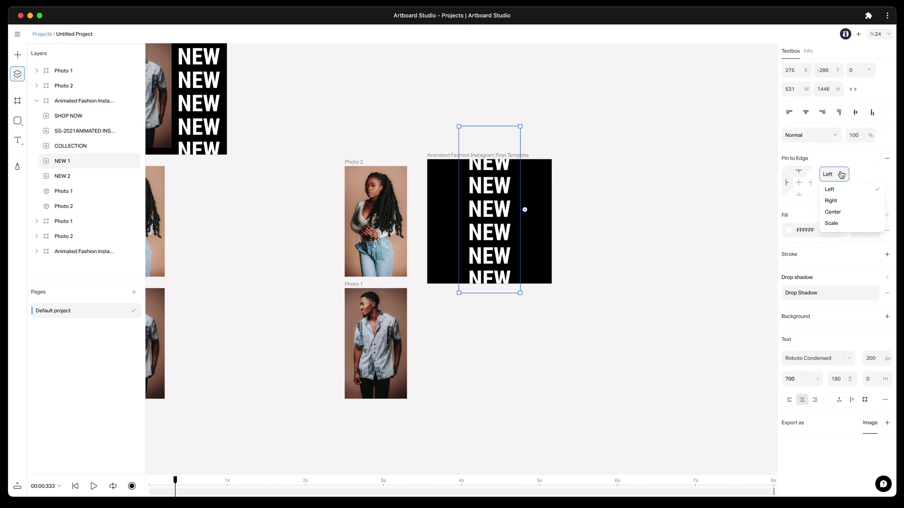
left_click(831, 223)
left_click(835, 193)
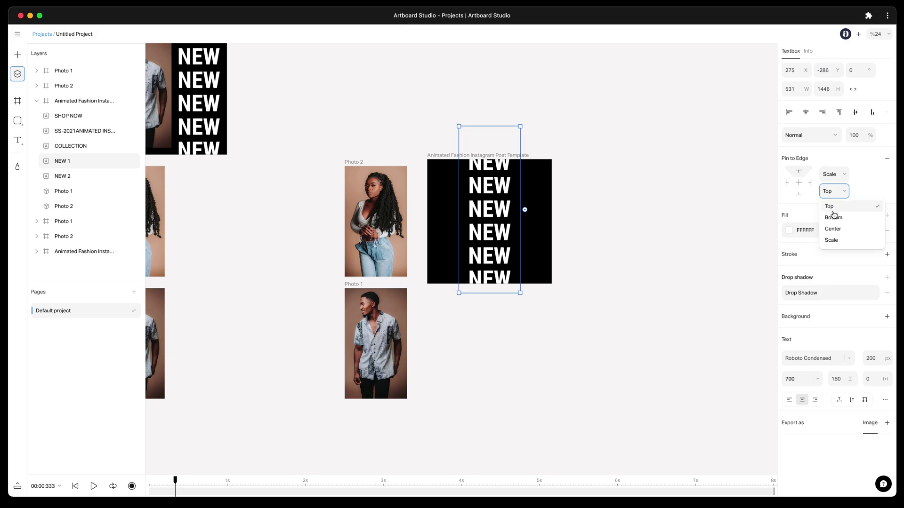
left_click(832, 239)
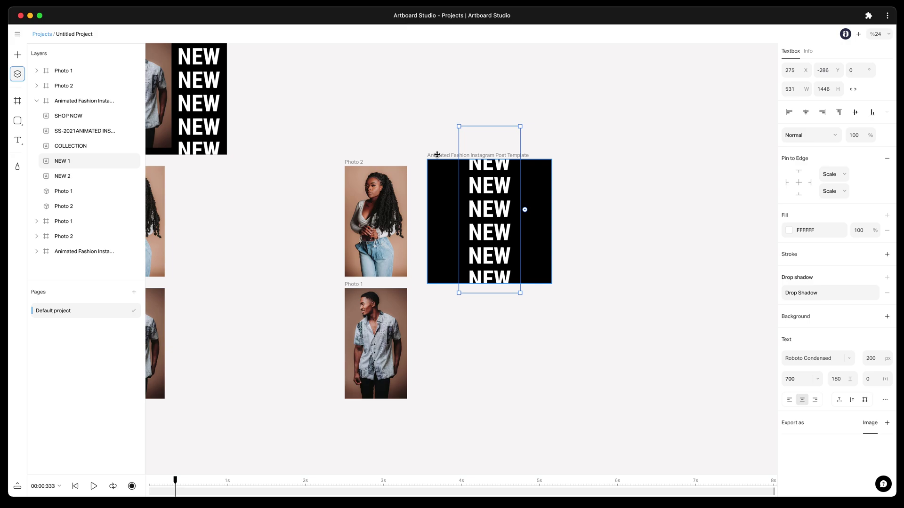
Set NEW 2's Pin to Edge to Scale horizontally and vertically.
left_click(68, 176)
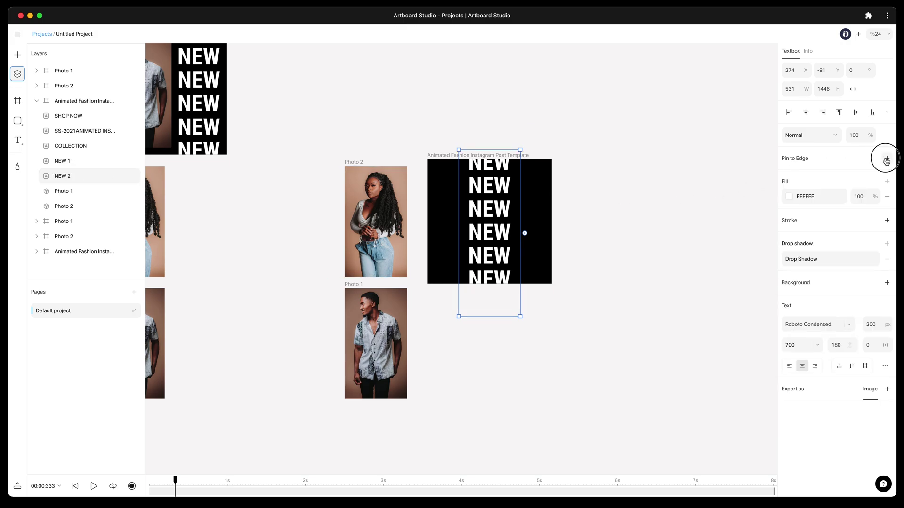
left_click(887, 159)
left_click(832, 175)
left_click(832, 211)
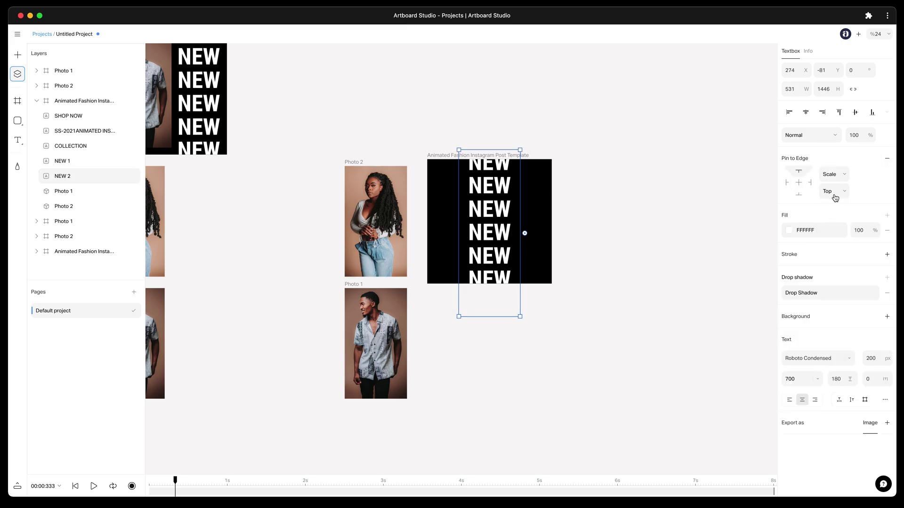
left_click(835, 197)
left_click(833, 236)
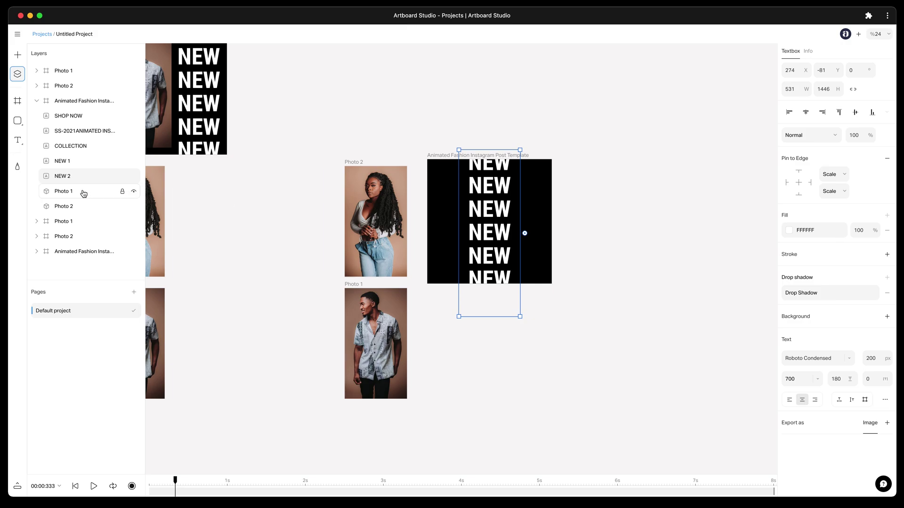
Pin Photo 1 to the Left and Top edges.
left_click_drag(177, 483, 248, 480)
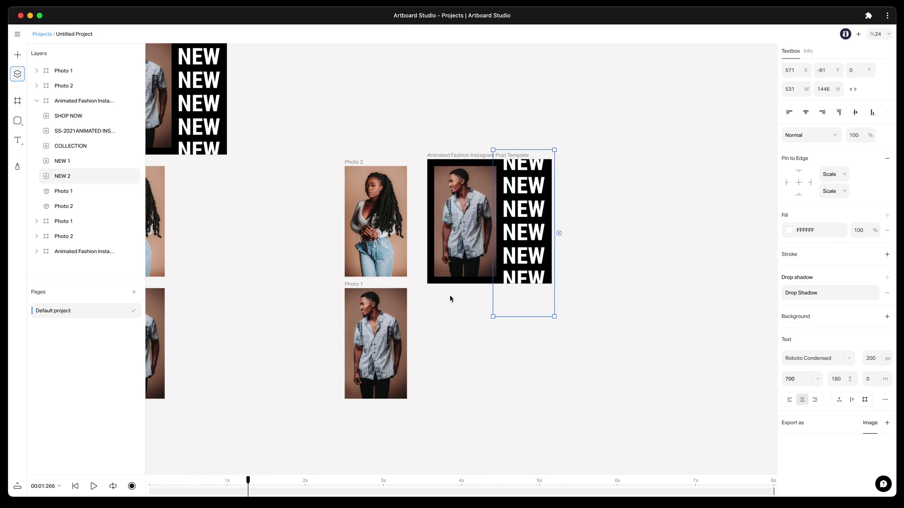
left_click(469, 238)
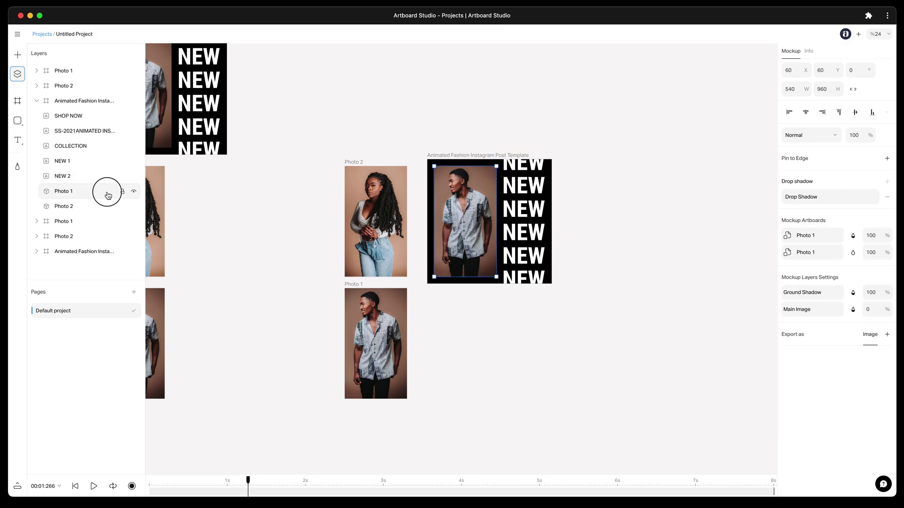
left_click(887, 158)
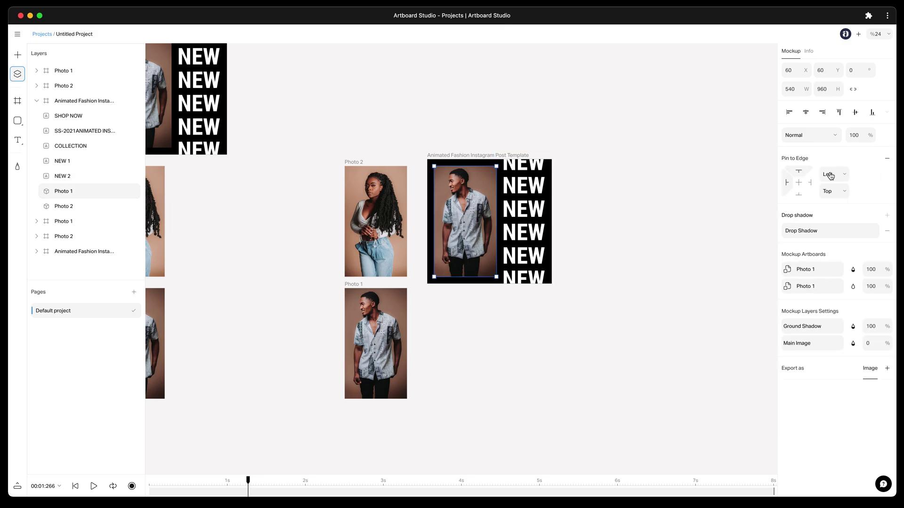
left_click(831, 175)
left_click(829, 189)
left_click(832, 192)
left_click(832, 205)
Pin Photo 2 Right horizontally and Center vertically.
left_click_drag(248, 486, 403, 481)
left_click(510, 255)
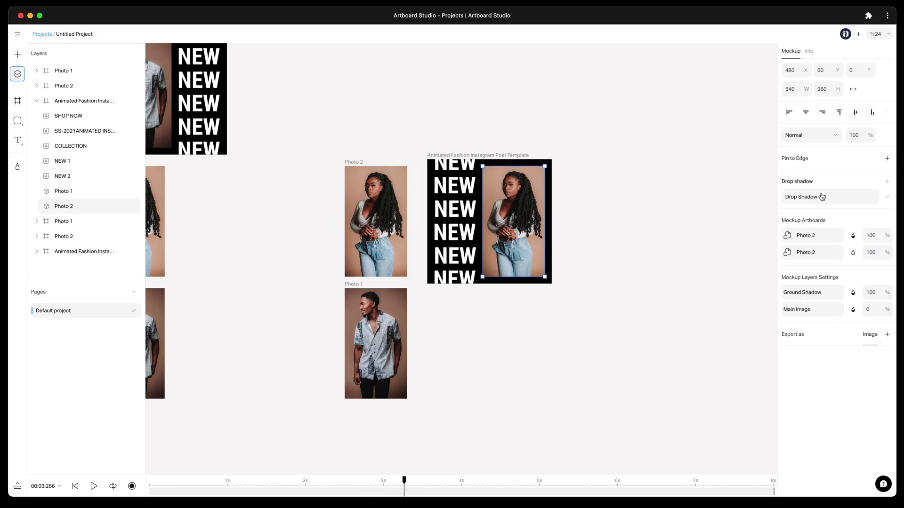
left_click(886, 158)
left_click(833, 174)
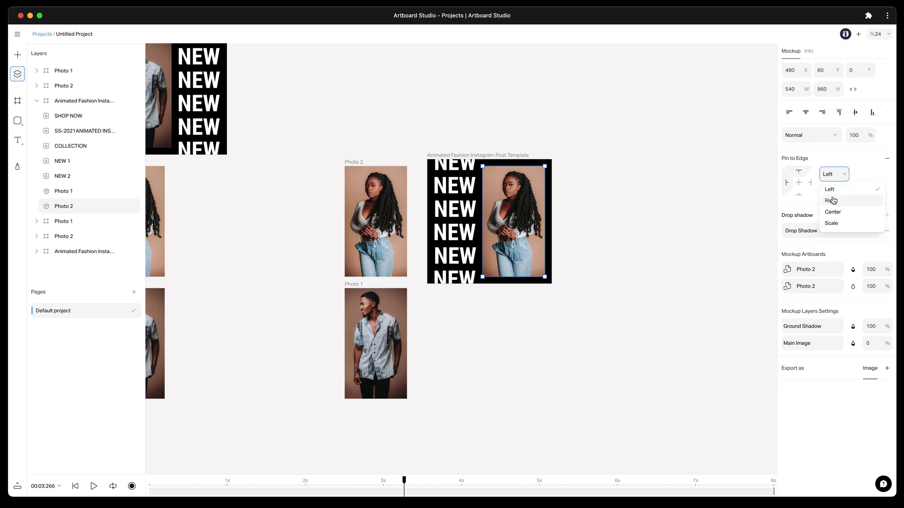
left_click(836, 203)
left_click(838, 191)
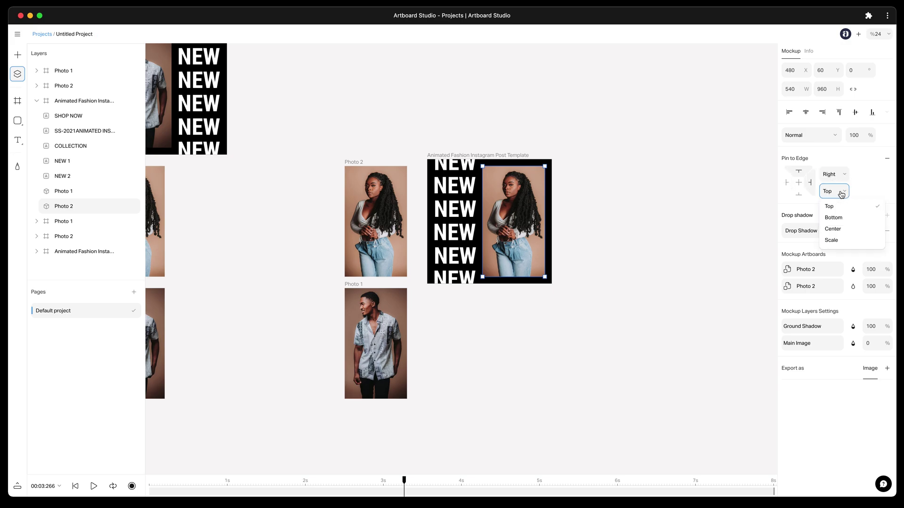
left_click(840, 229)
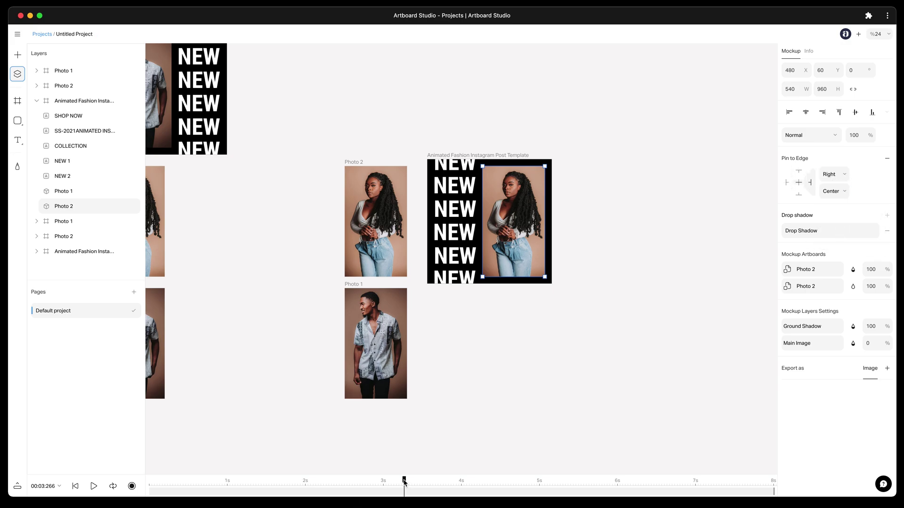
left_click_drag(403, 480, 545, 478)
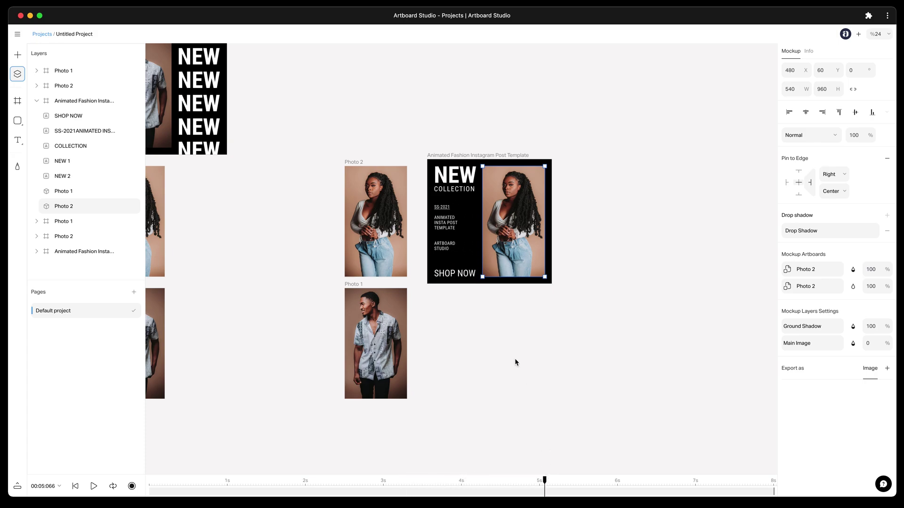
Pin the SHOP NOW text to the Bottom edge vertically.
left_click(457, 275)
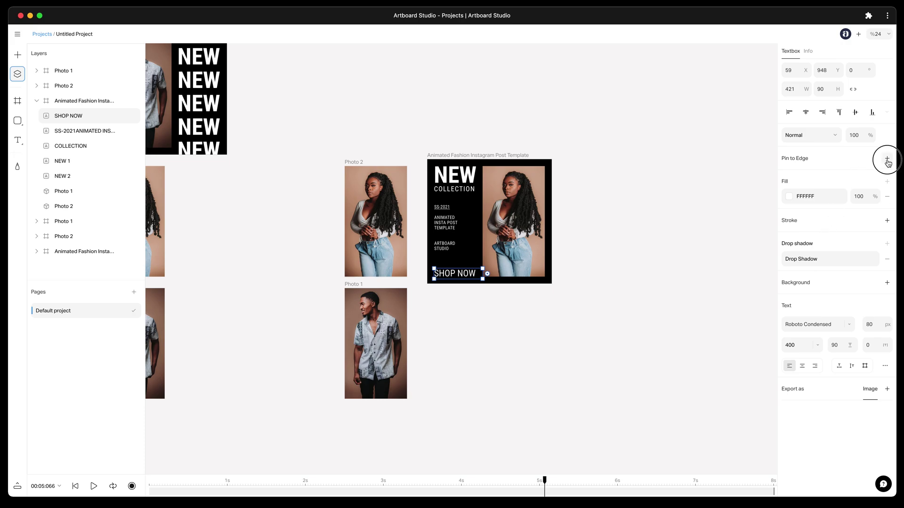
left_click(887, 158)
left_click(836, 192)
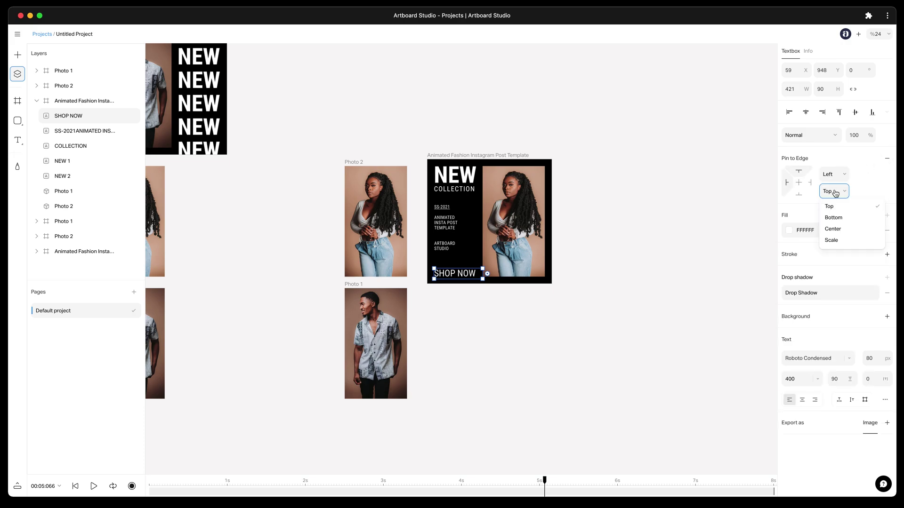
left_click(840, 220)
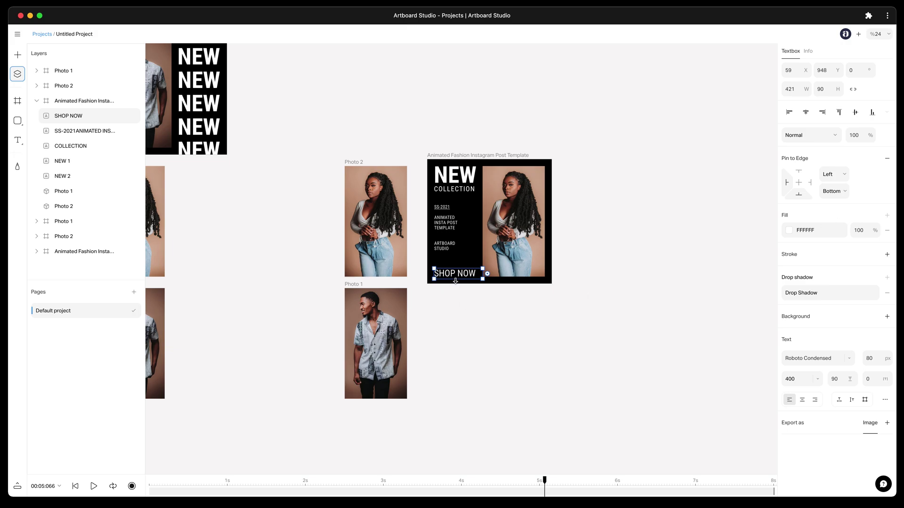
Set the vertical pin of the SS-2021 block and COLLECTION text to Center.
left_click(447, 234)
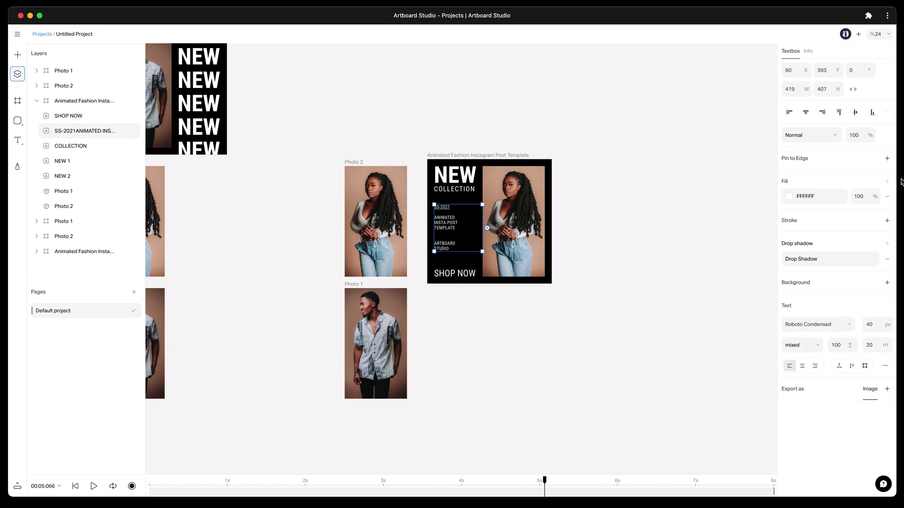
left_click(887, 158)
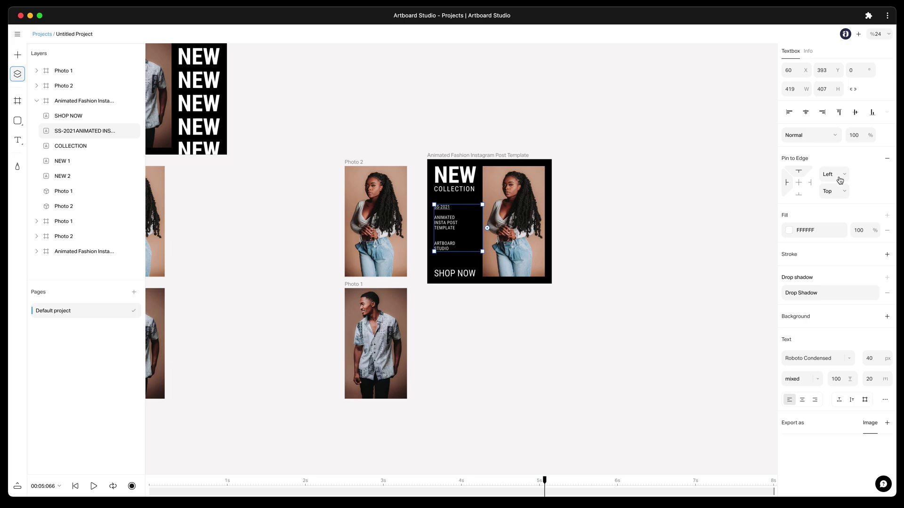
left_click(838, 191)
left_click(834, 229)
left_click(457, 191)
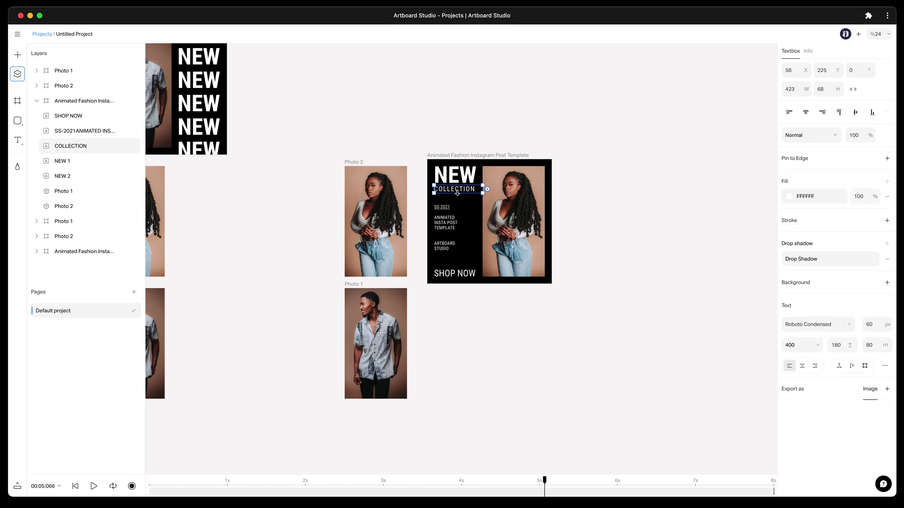
left_click(886, 159)
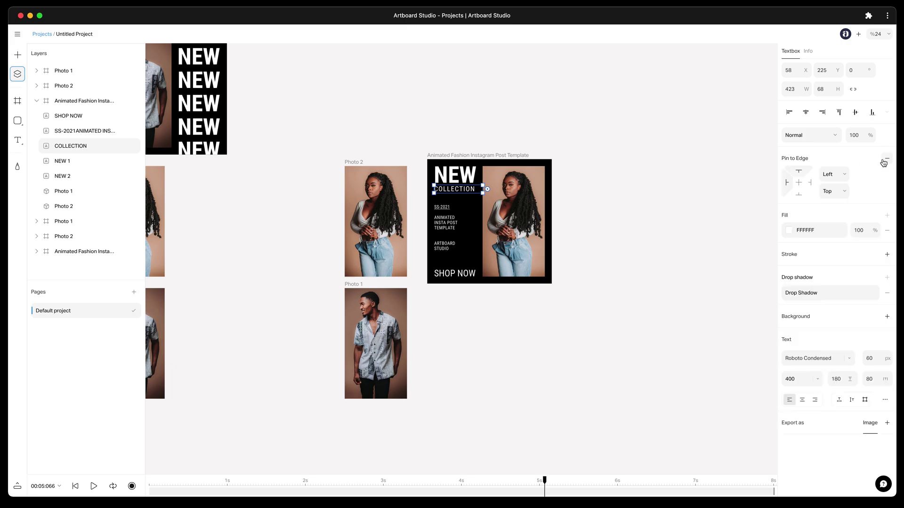
left_click(833, 192)
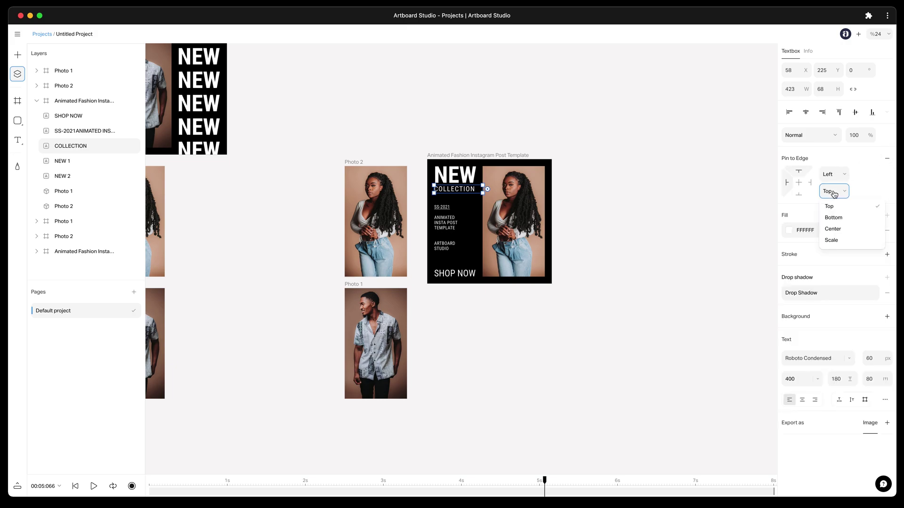
left_click(836, 229)
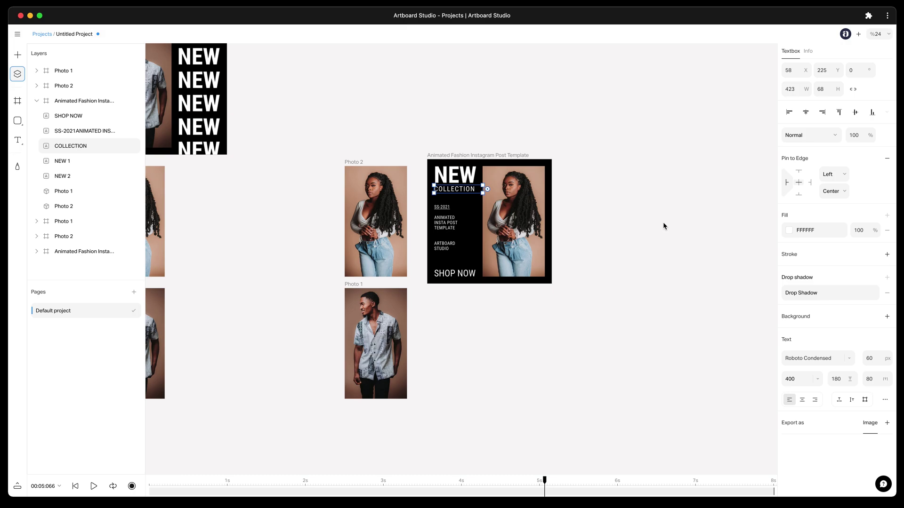
left_click(485, 155)
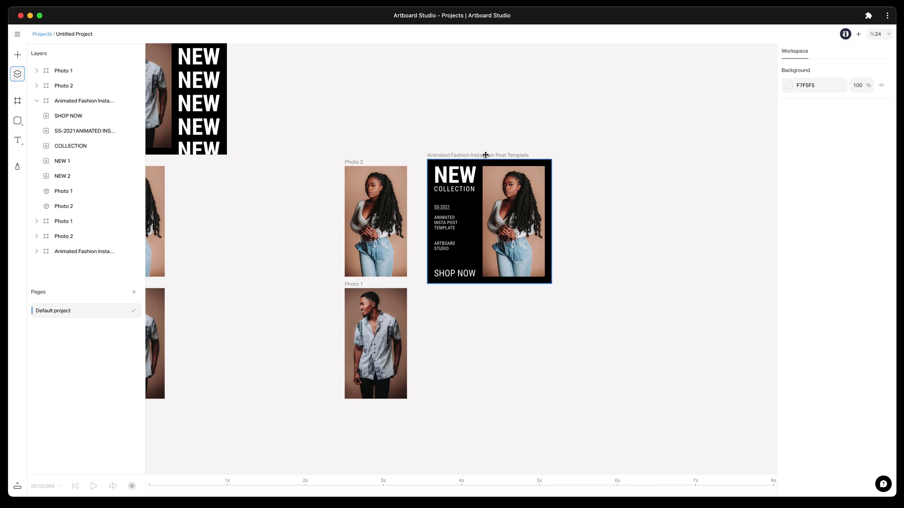
Alt-drag the pinned template artboard to the right to duplicate it.
scroll(485, 155, "right", 5)
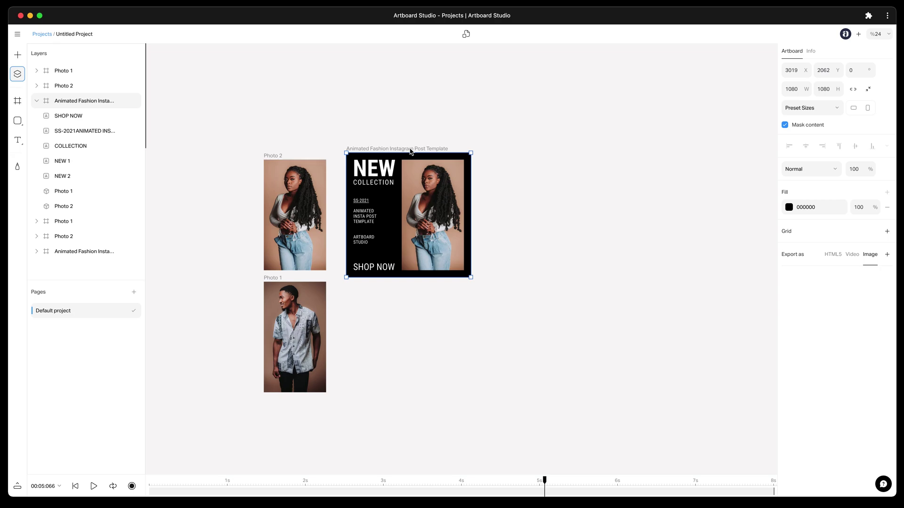
scroll(410, 152, "up", 2)
left_click(480, 136)
left_click(480, 139)
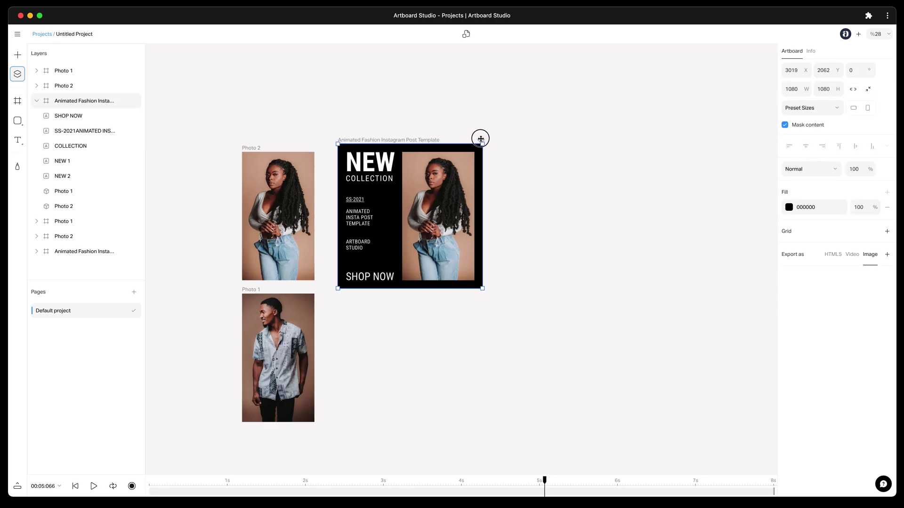
left_click_drag(481, 139, 660, 139)
Run Organize Mockup Artboards on the copy and move it further right, clear of the photos.
scroll(542, 141, "right", 4)
right_click(542, 141)
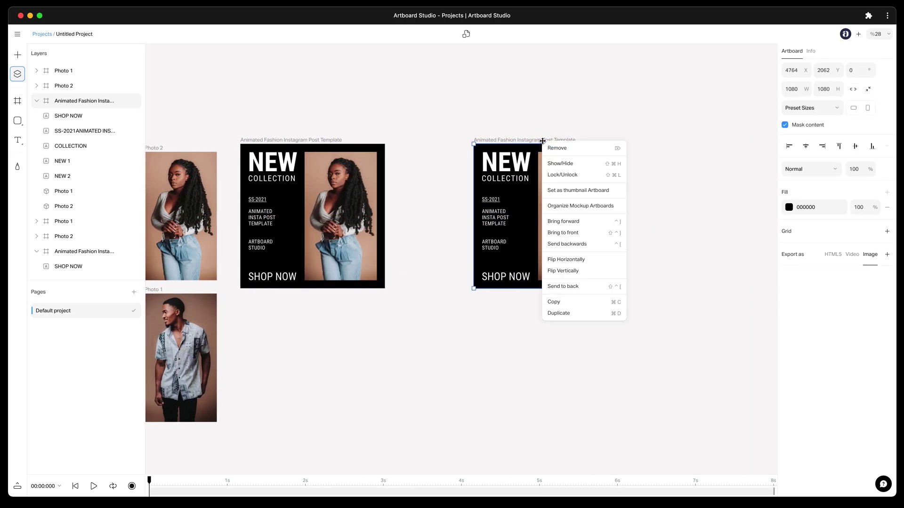
left_click(581, 208)
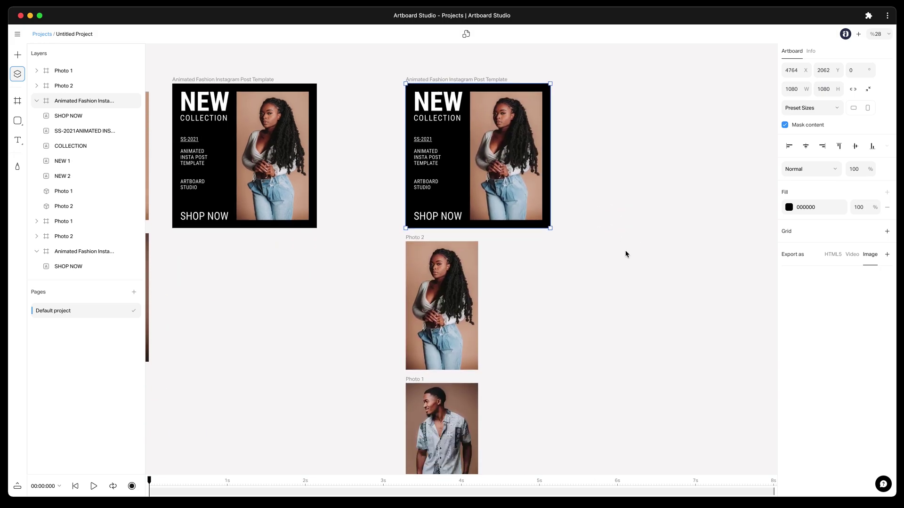
scroll(461, 405, "up", 3)
scroll(514, 277, "right", 1)
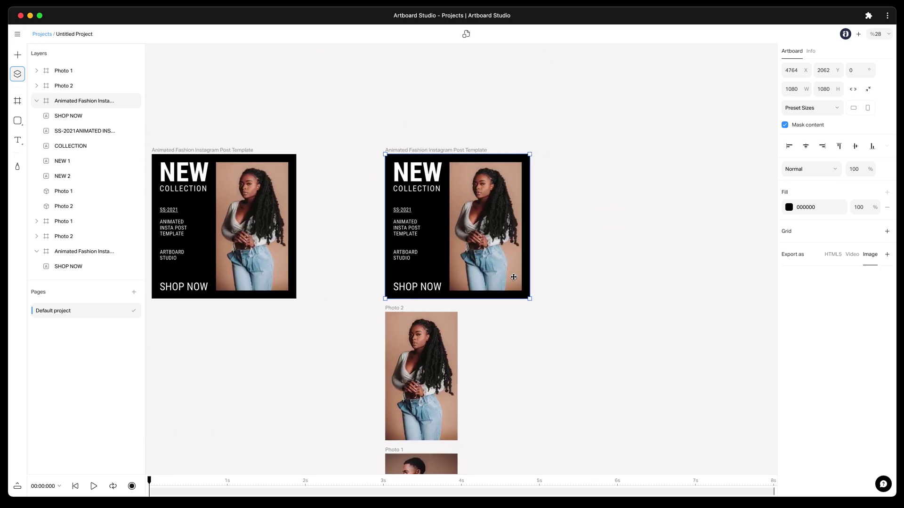
scroll(513, 277, "right", 1)
left_click_drag(431, 149, 563, 152)
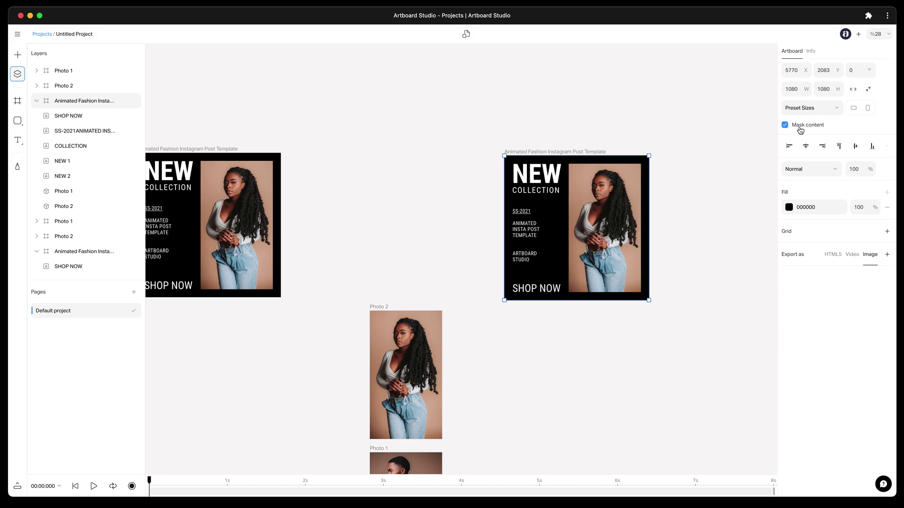
Resize the copy with the 1920×1080 preset, then flip it to portrait for 1080×1920.
scroll(634, 188, "up", 5)
scroll(634, 189, "right", 3)
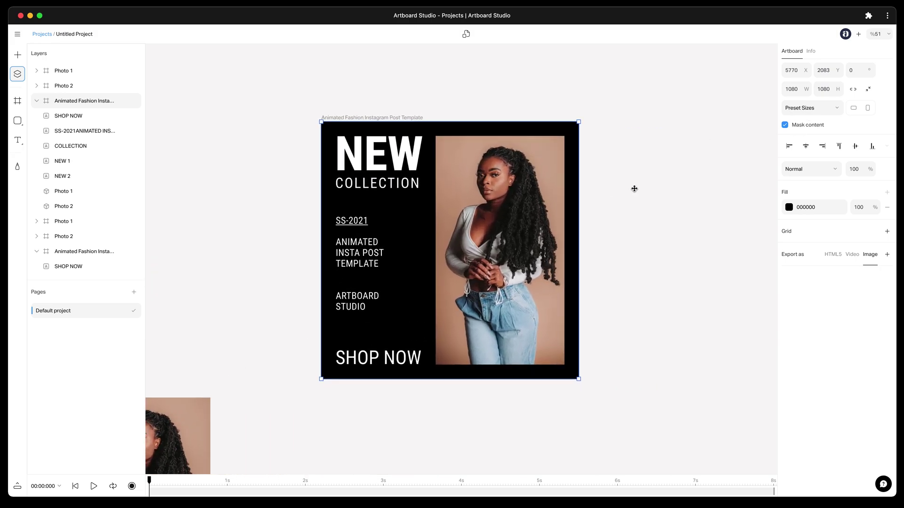
scroll(633, 189, "down", 1)
left_click(803, 109)
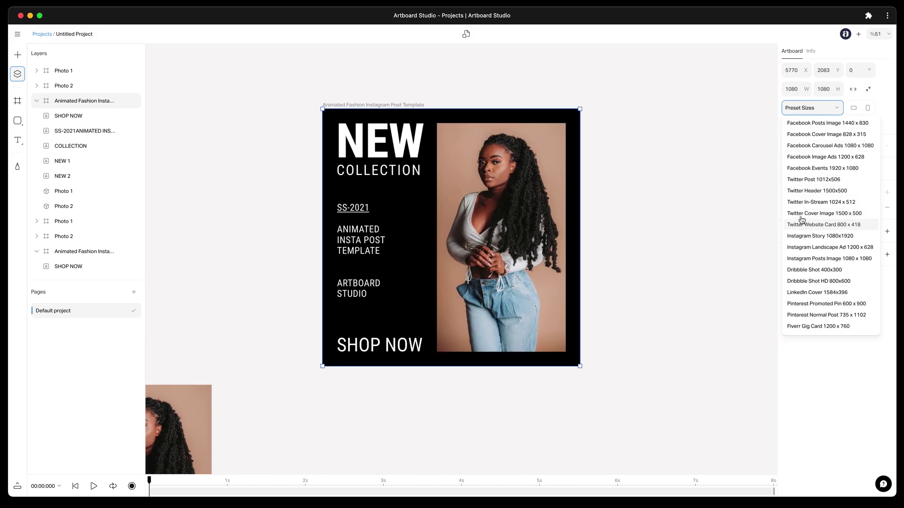
left_click(816, 237)
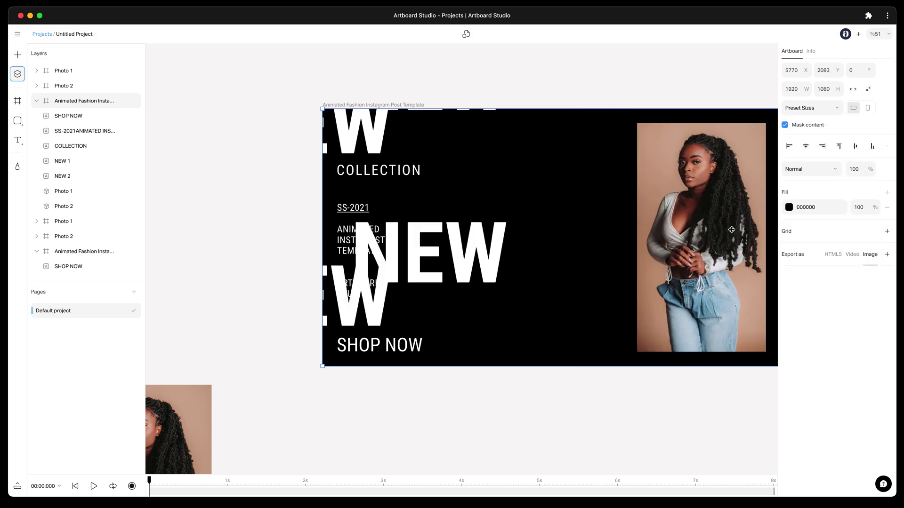
left_click(868, 108)
scroll(668, 190, "down", 5)
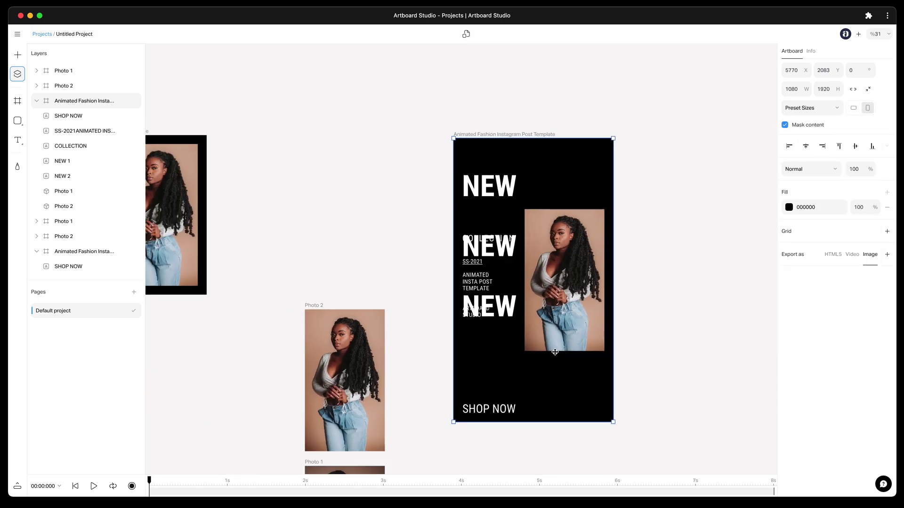
left_click(93, 486)
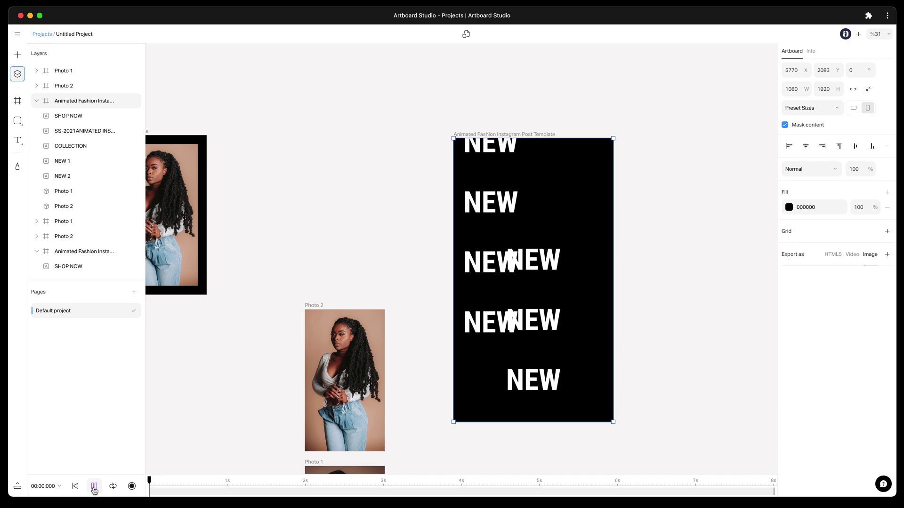
left_click(93, 486)
left_click_drag(196, 480, 547, 480)
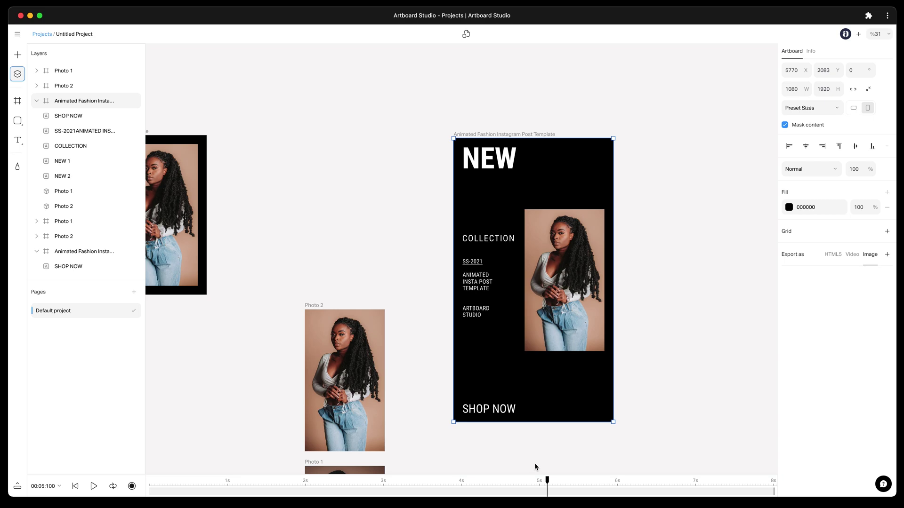
left_click_drag(547, 480, 141, 475)
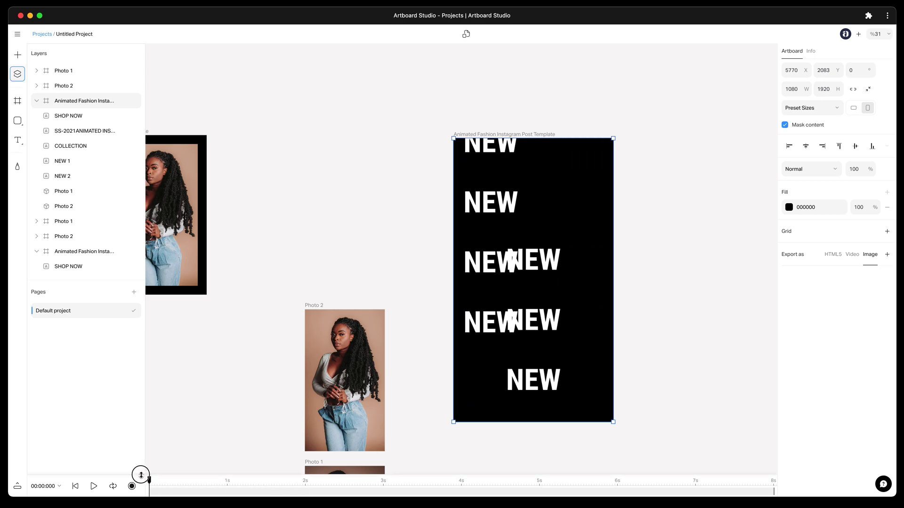
Expand the timeline to show every layer's track, then select the NEW 2 text box.
scroll(498, 285, "up", 5)
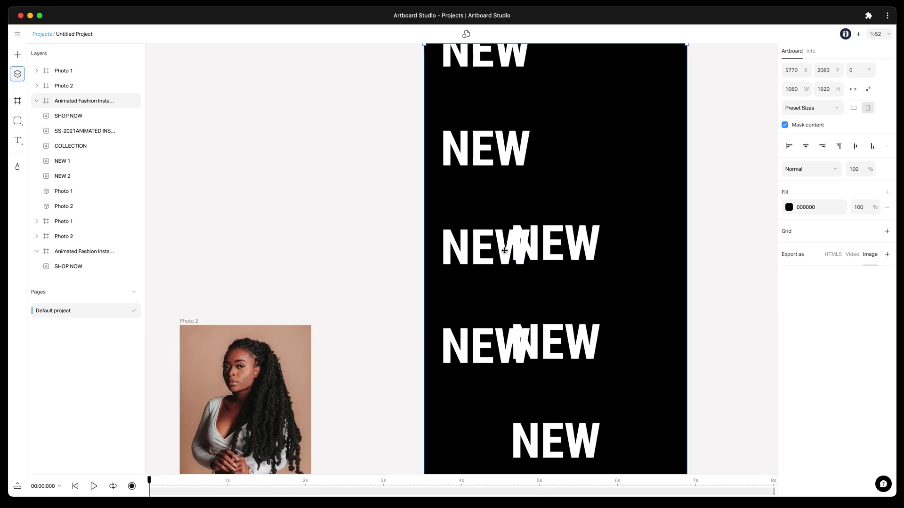
scroll(505, 251, "up", 3)
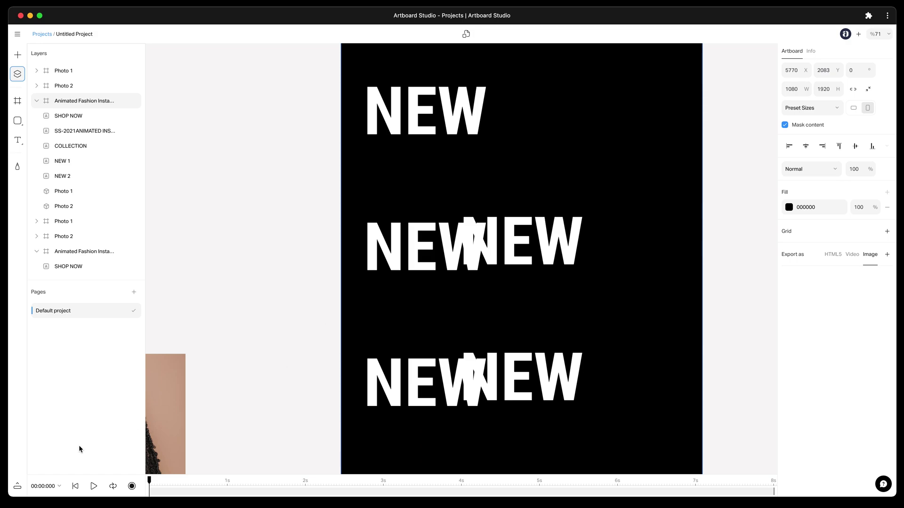
left_click(17, 486)
scroll(450, 291, "down", 5)
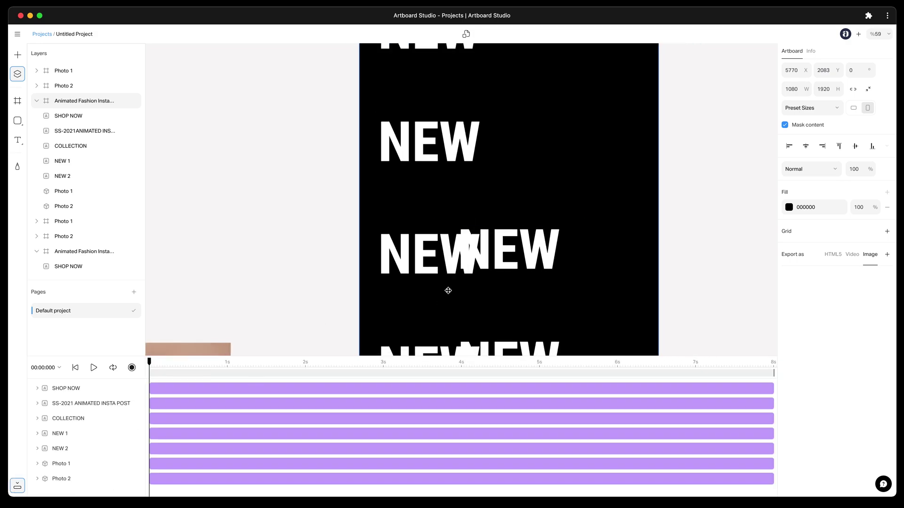
left_click(311, 283)
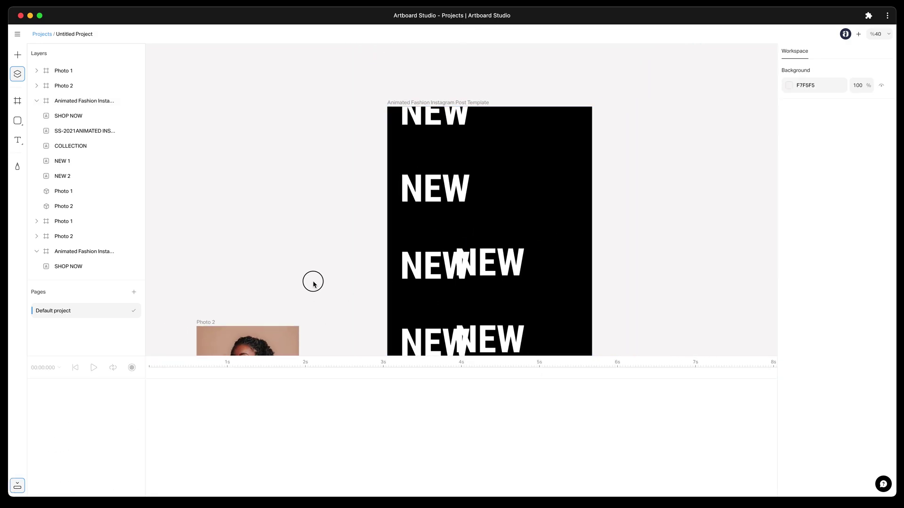
left_click(423, 267)
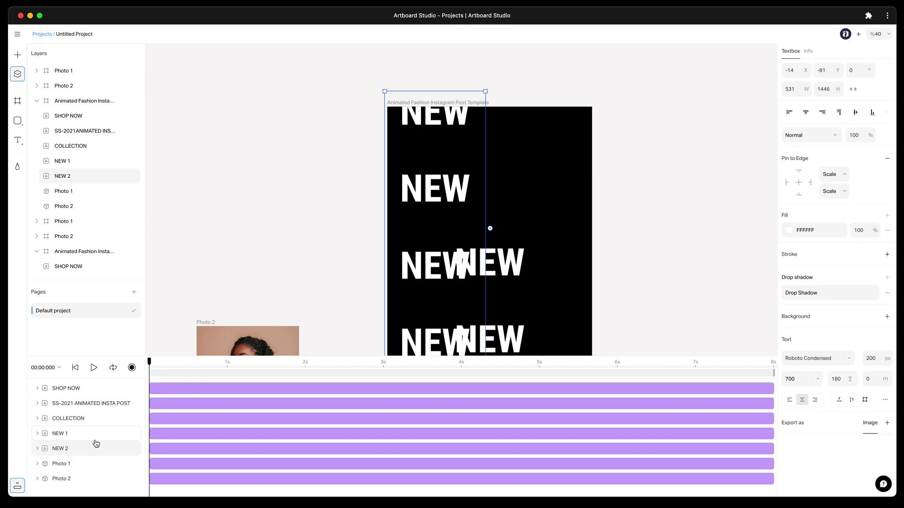
Tag NEW 2 orange and NEW 1 red, expand their keyframe tracks, and select NEW 1.
right_click(85, 175)
left_click(151, 323)
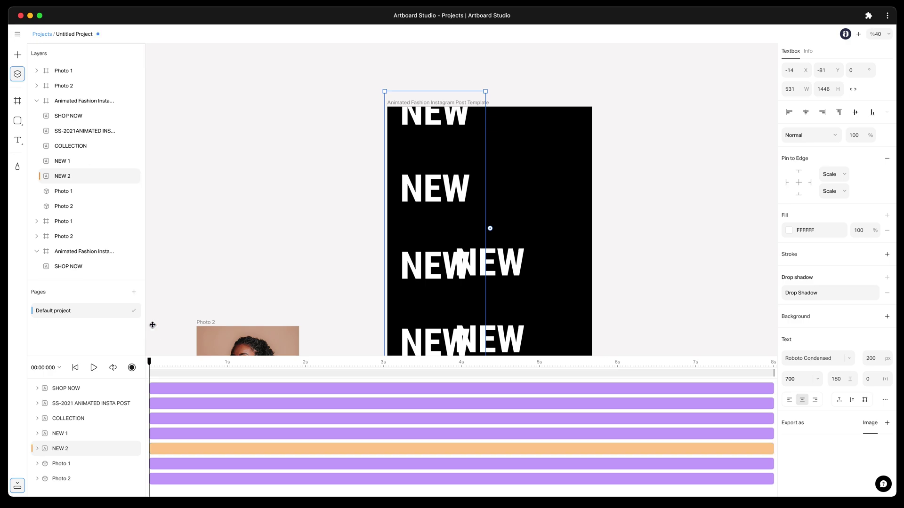
left_click(37, 448)
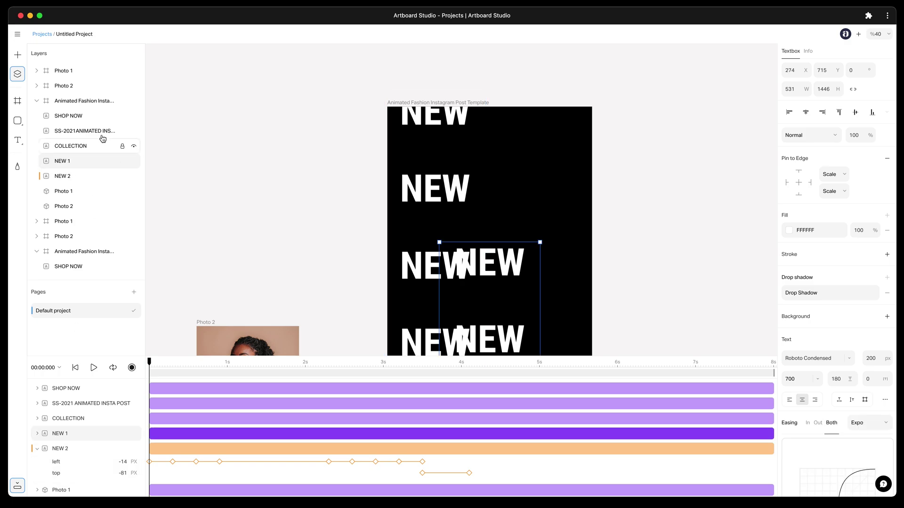
right_click(97, 158)
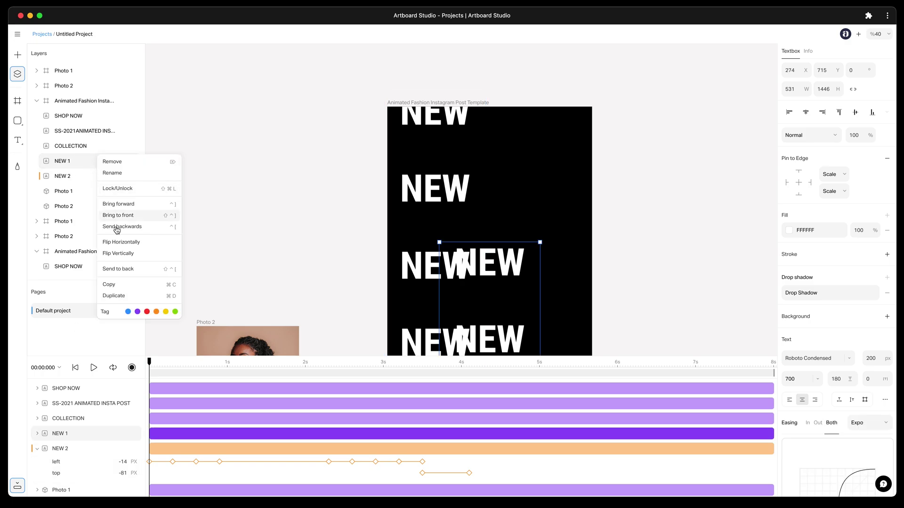
left_click(147, 311)
left_click(37, 433)
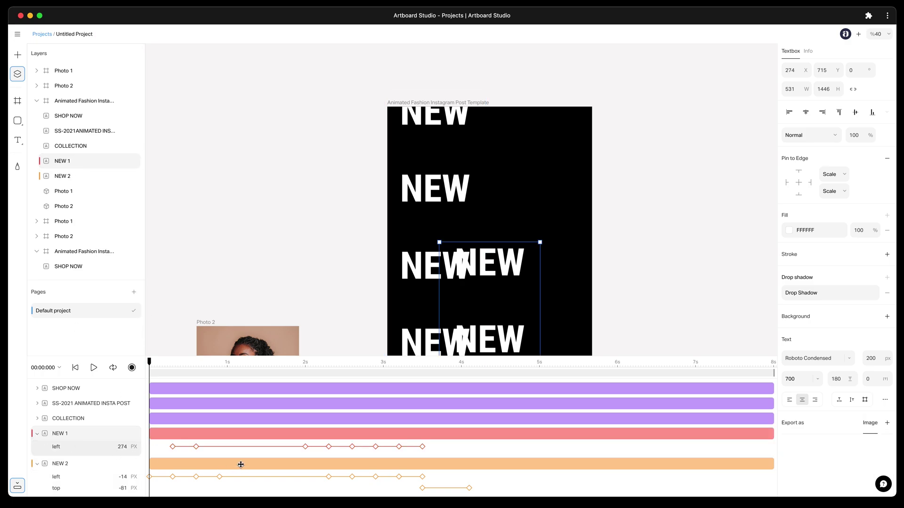
left_click(71, 435)
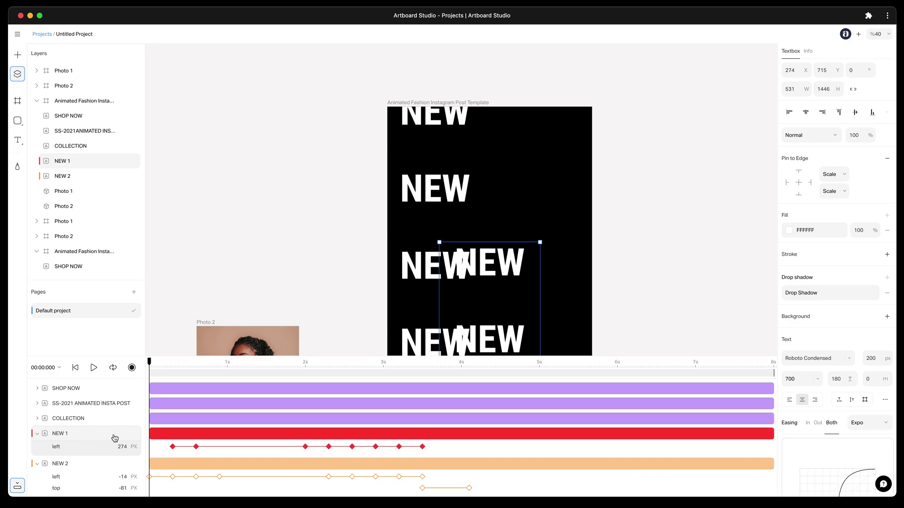
Nudge NEW 1 down, move NEW 2 into the column and shift its keyframes earlier.
key("shift+Down")
key("shift+Down")
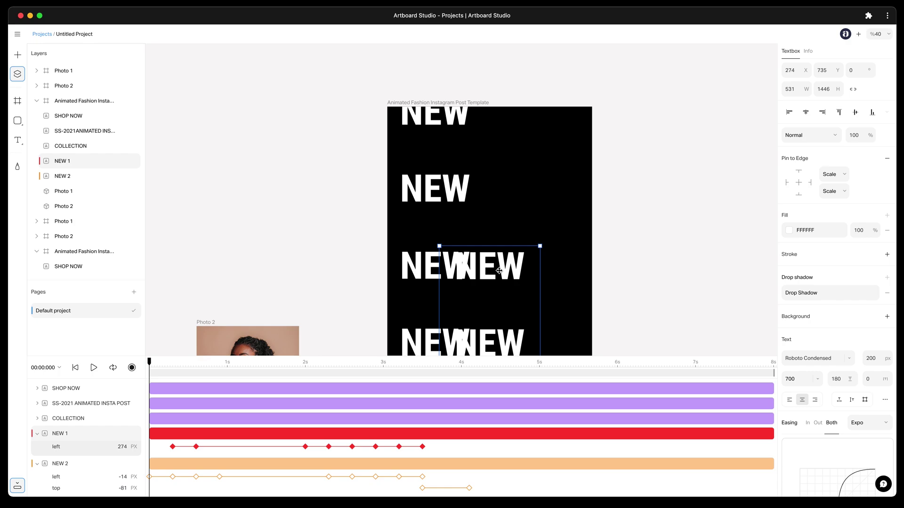
left_click(156, 470)
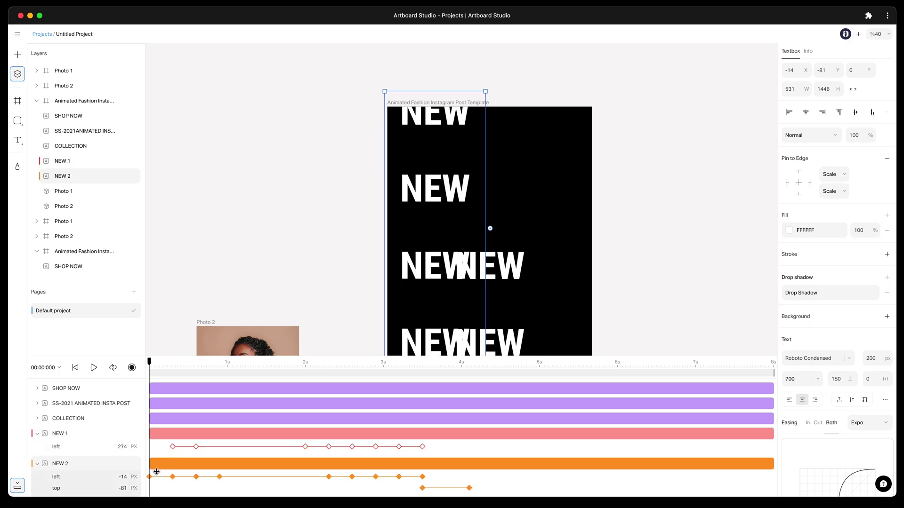
left_click(148, 477)
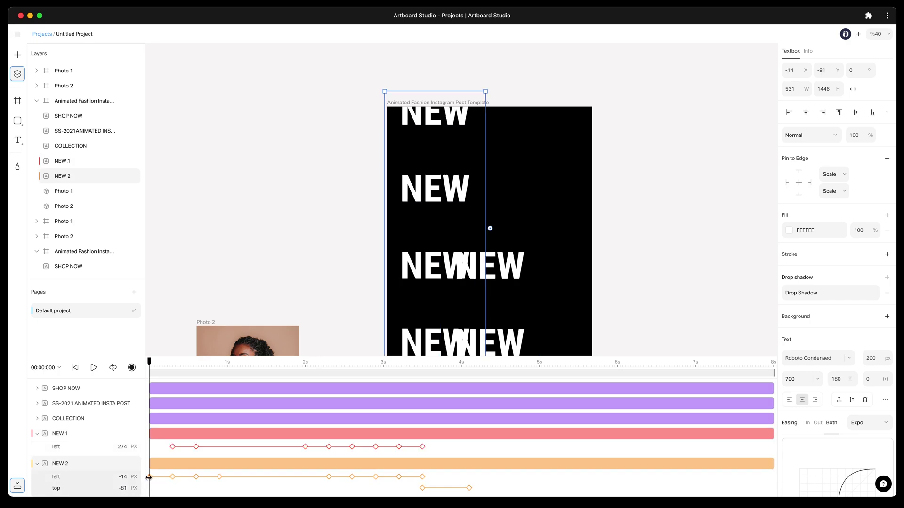
key("Delete")
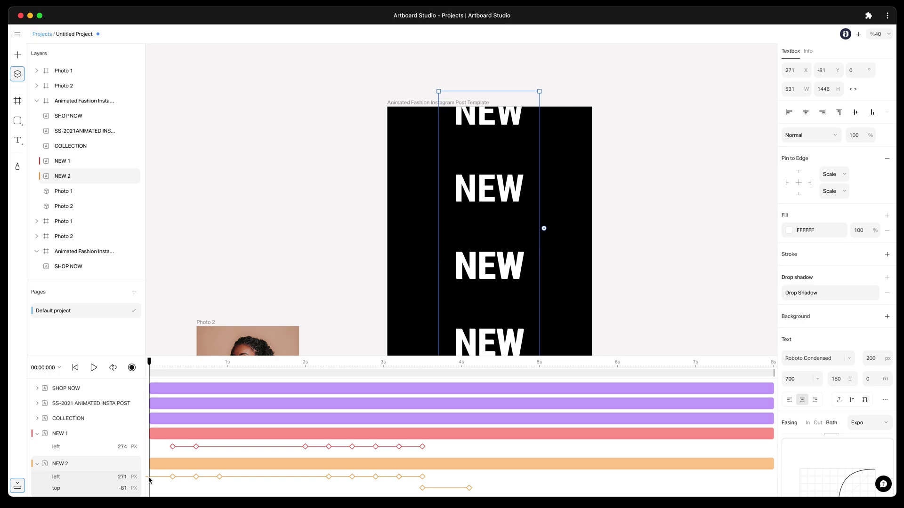
left_click(176, 467)
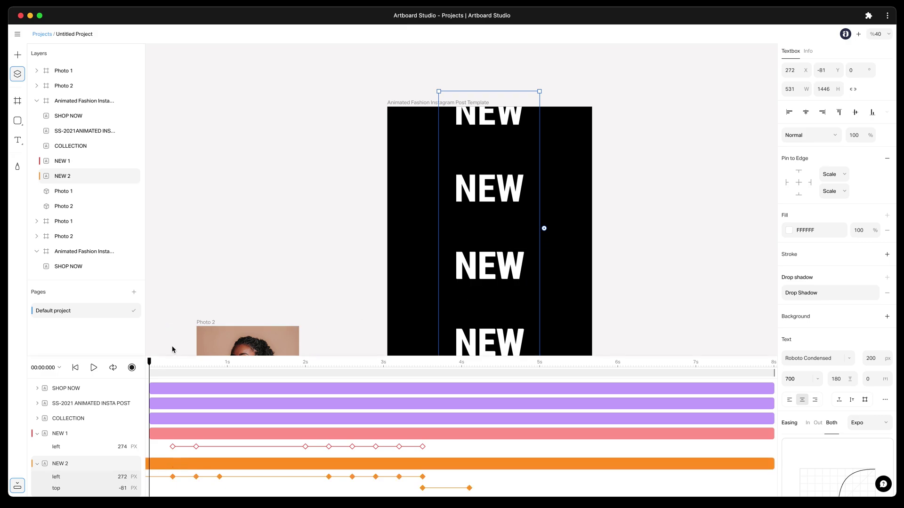
left_click_drag(150, 365, 134, 356)
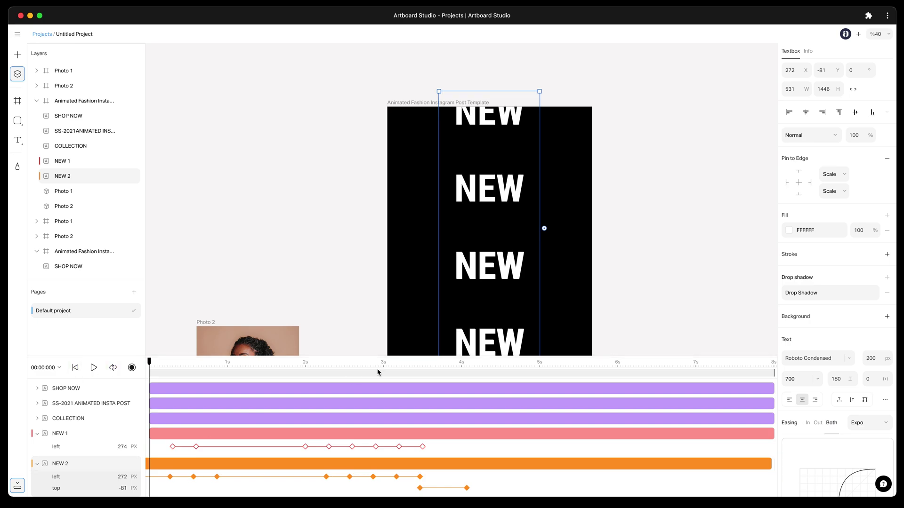
Nudge NEW 1 up and left so it sits at X 272, Y 732.
scroll(494, 273, "up", 5)
left_click(498, 273)
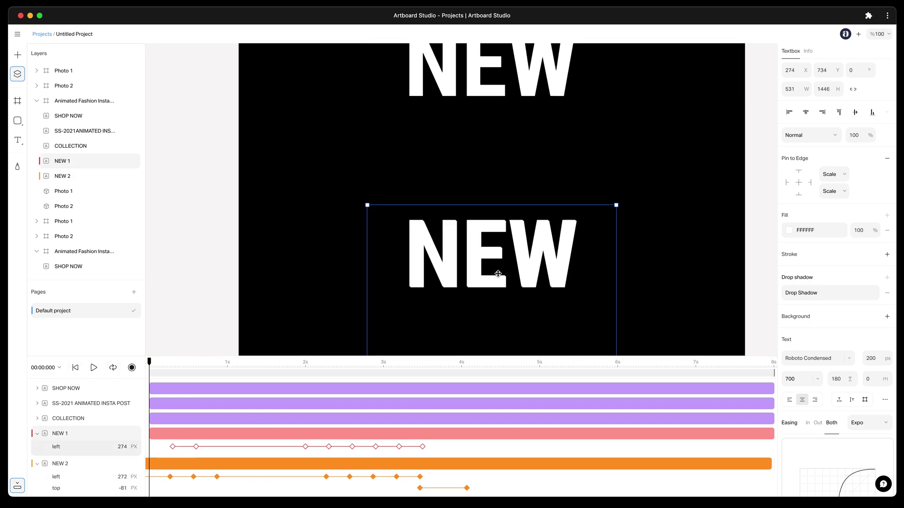
key("Up")
key("Up")
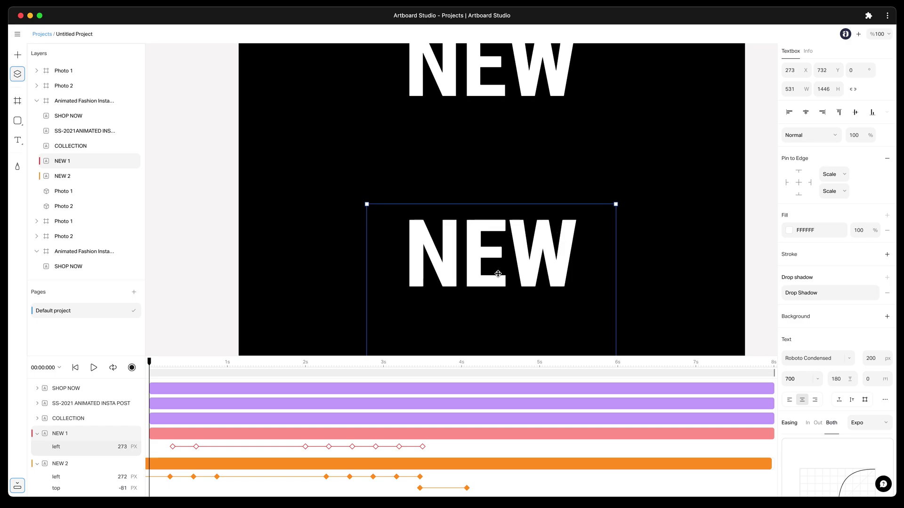
key("Left")
key("Left")
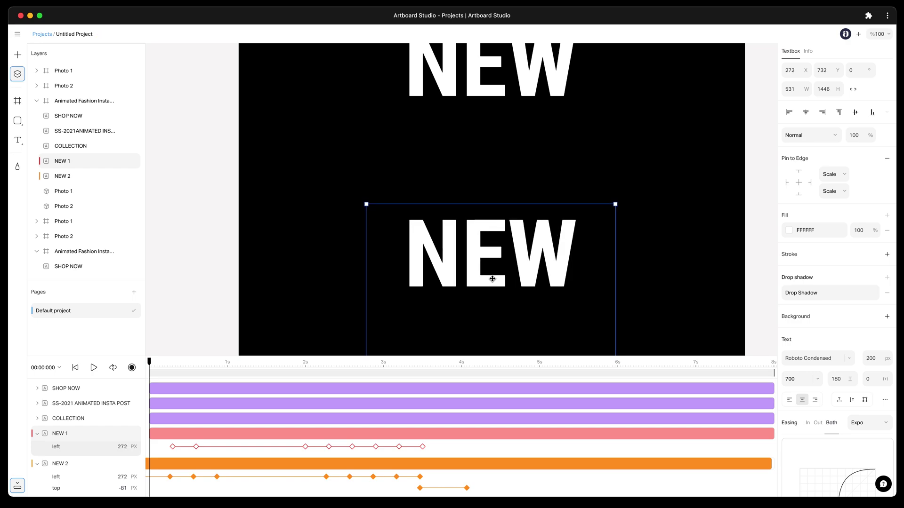
scroll(467, 263, "down", 10)
Play the vertical story artboard's animation through to 8 s, ending on NEW COLLECTION with SHOP NOW.
left_click(596, 309)
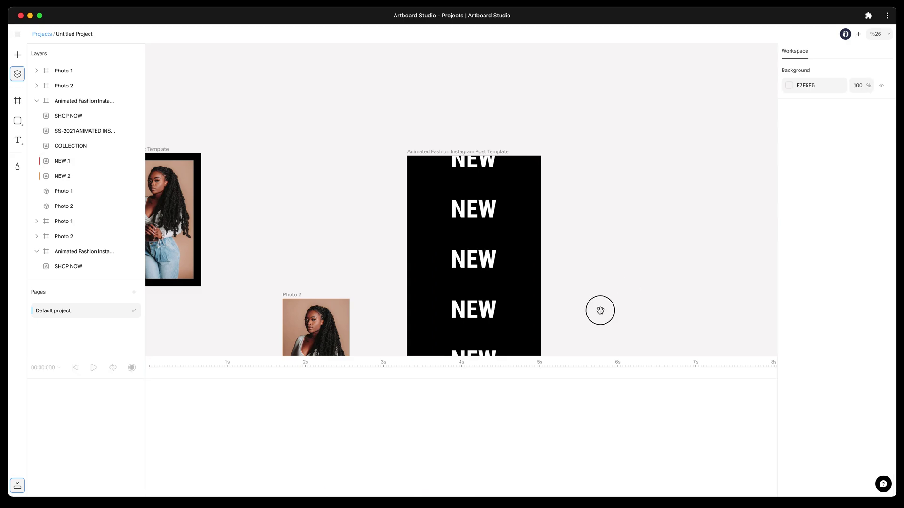
left_click_drag(597, 308, 603, 253)
left_click(434, 92)
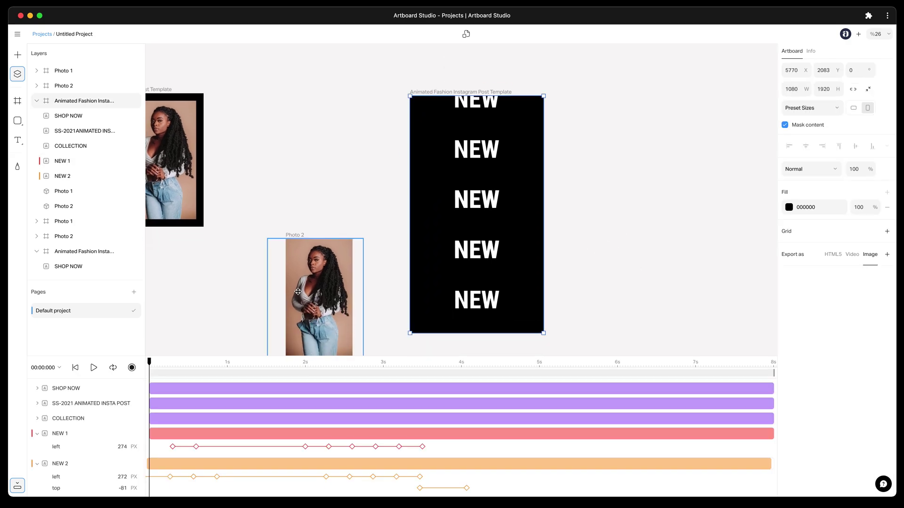
left_click(94, 369)
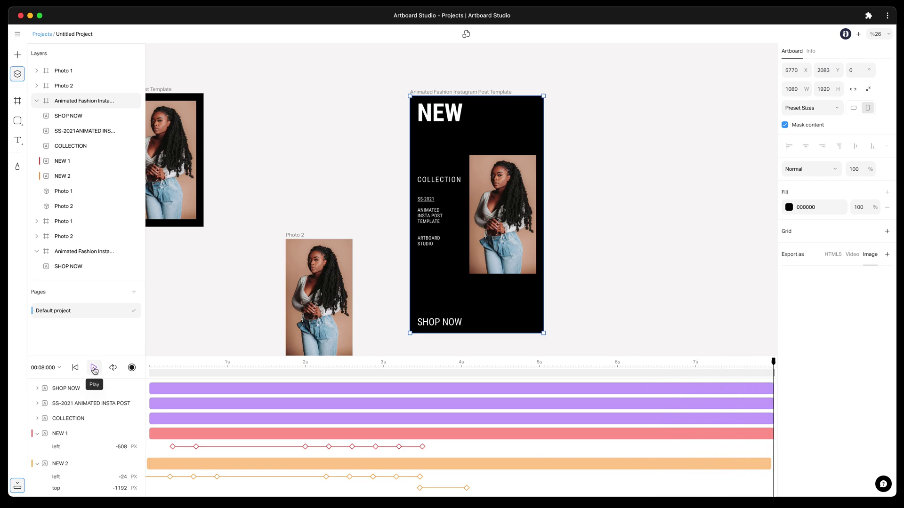
scroll(337, 262, "left", 5)
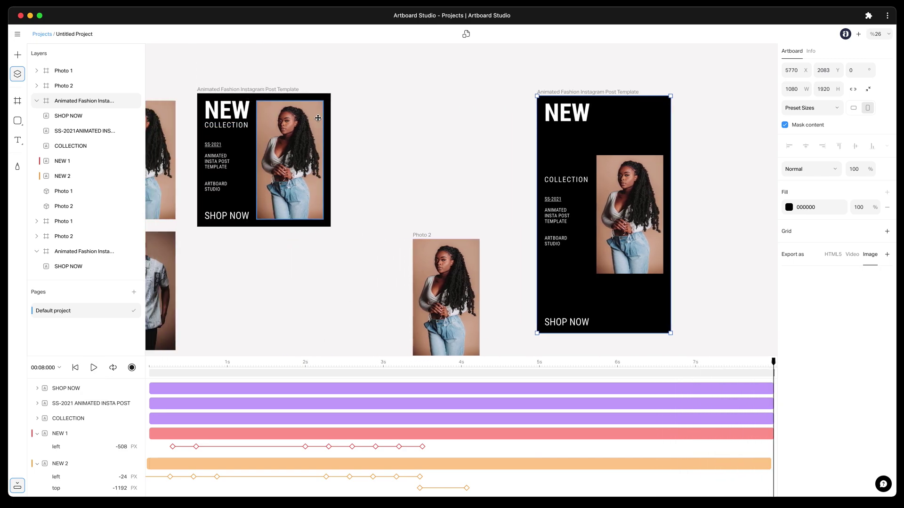
scroll(318, 118, "down", 5)
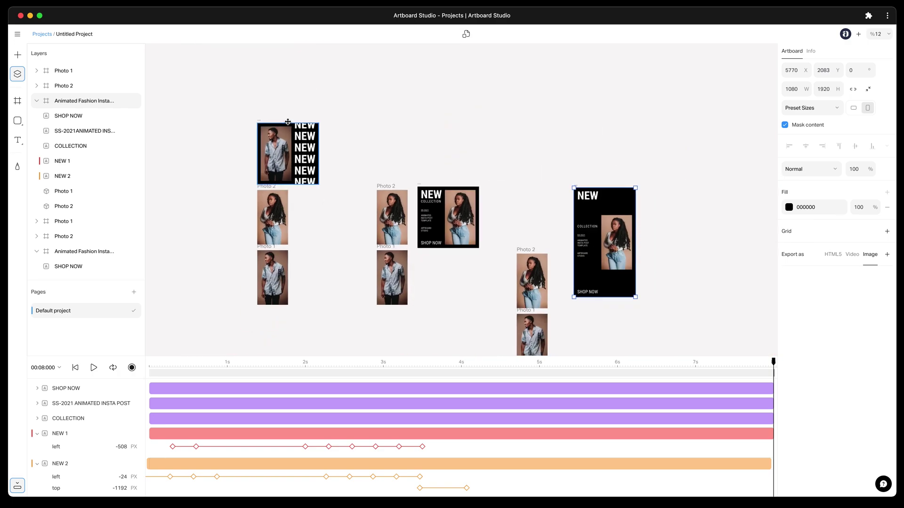
Select the square post artboard and briefly preview its animation.
scroll(288, 122, "up", 5)
left_click(288, 121)
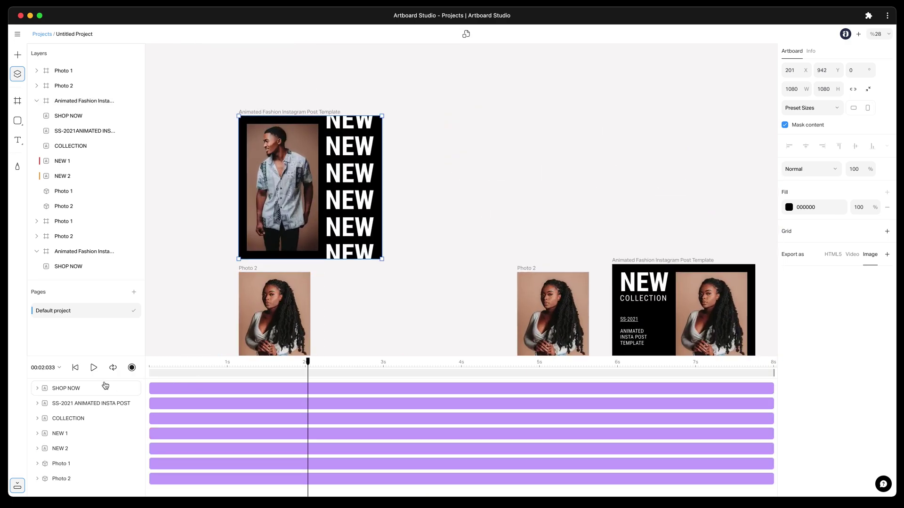
left_click(93, 369)
left_click(94, 369)
scroll(338, 191, "down", 5)
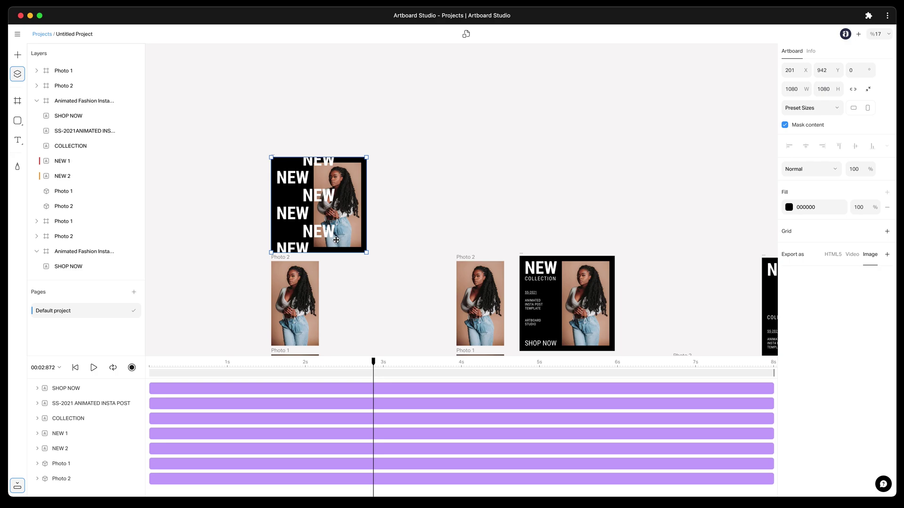
Drag the square artboard beside the story artboard at Y 2083, rewind, and hide the timeline.
left_click(302, 191)
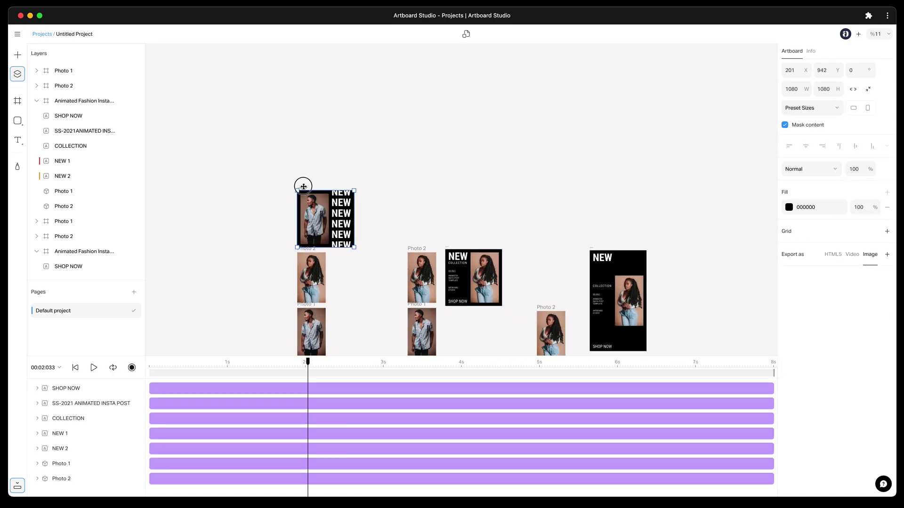
left_click_drag(303, 186, 676, 244)
scroll(673, 244, "right", 2)
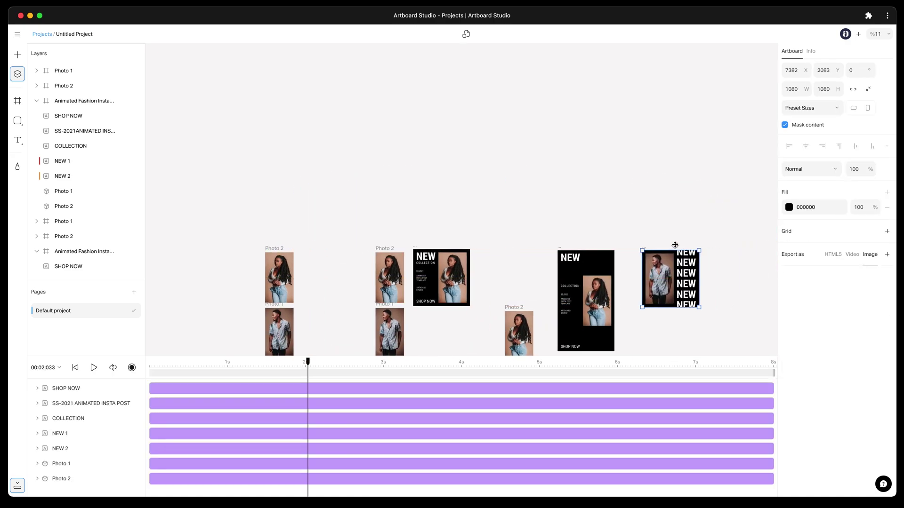
scroll(654, 233, "down", 3)
scroll(654, 233, "up", 5)
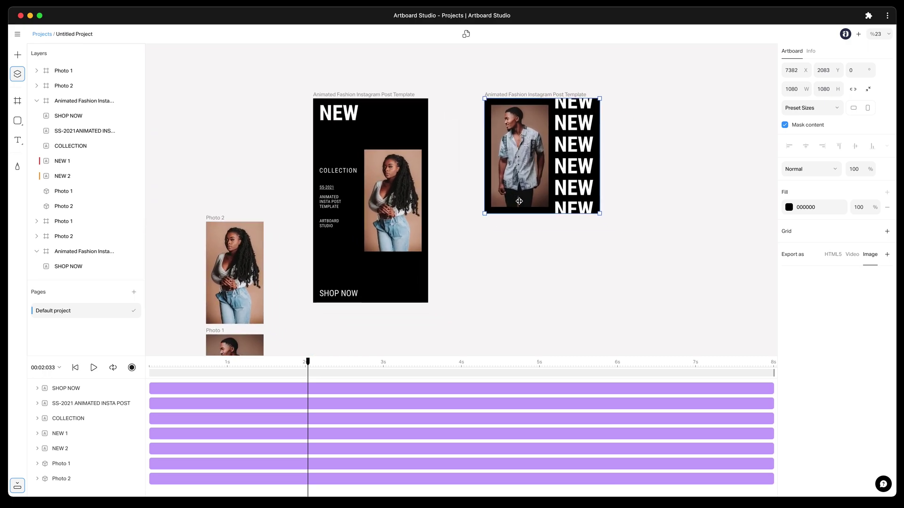
left_click(75, 367)
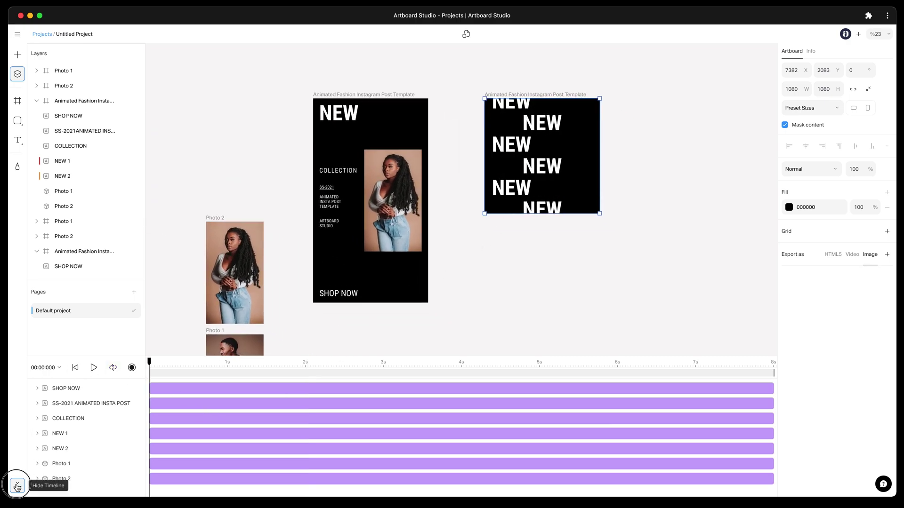
left_click(17, 485)
scroll(79, 489, "up", 3)
scroll(132, 493, "up", 3)
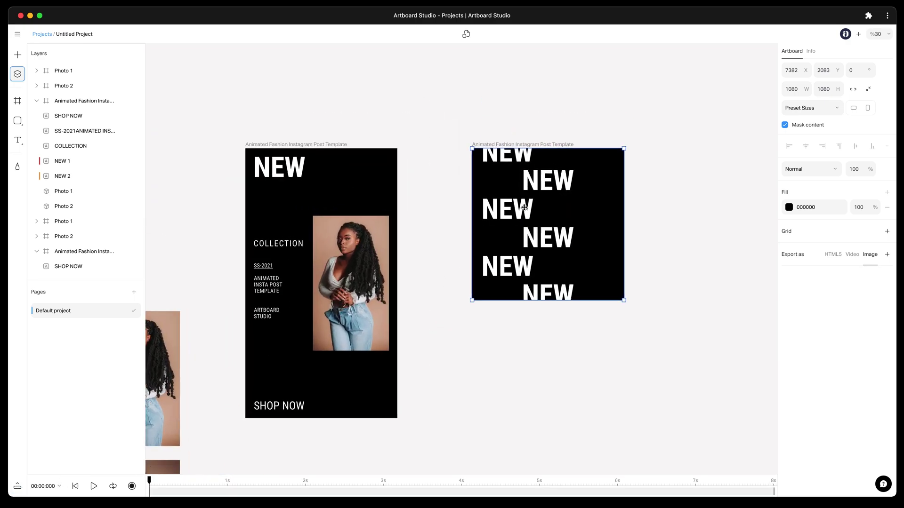
scroll(184, 497, "down", 2)
Play the square artboard, then rewind and play the story artboard from the start.
left_click(96, 489)
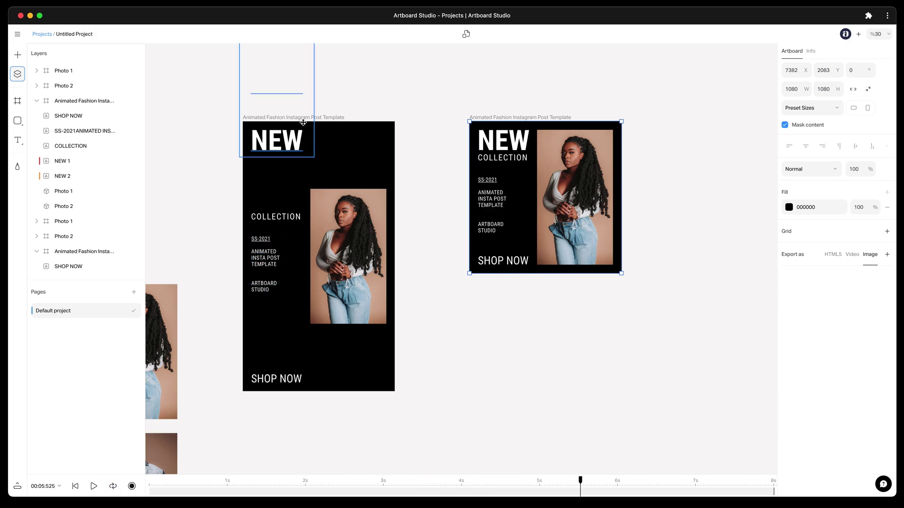
left_click(316, 117)
left_click(79, 491)
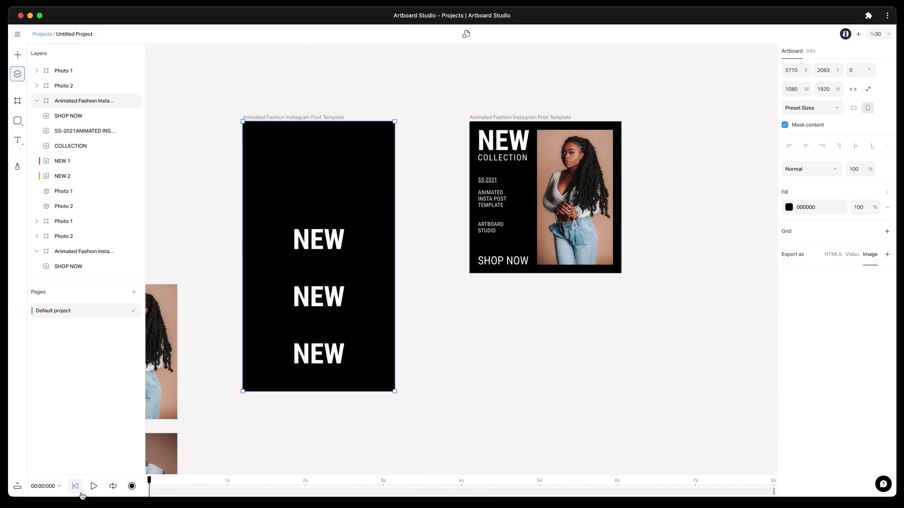
left_click(92, 489)
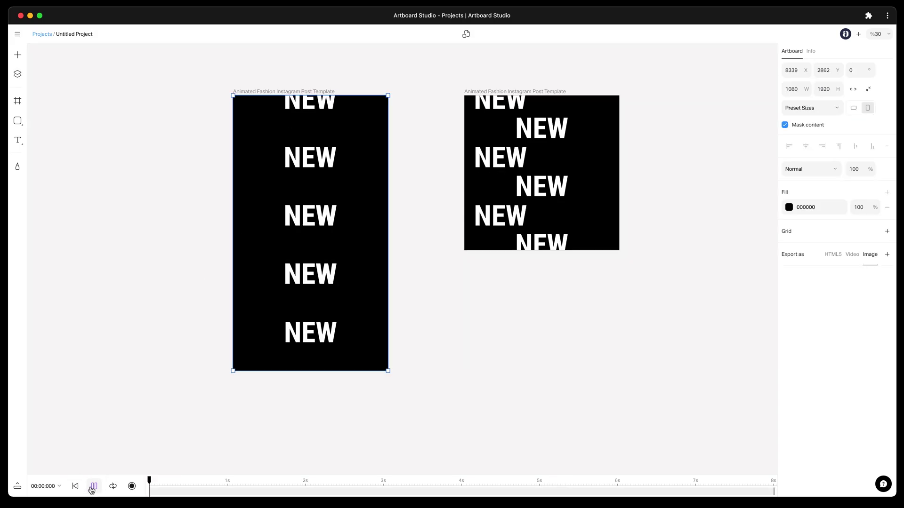
Replay and pause the story animation, then play the square artboard again.
left_click(92, 488)
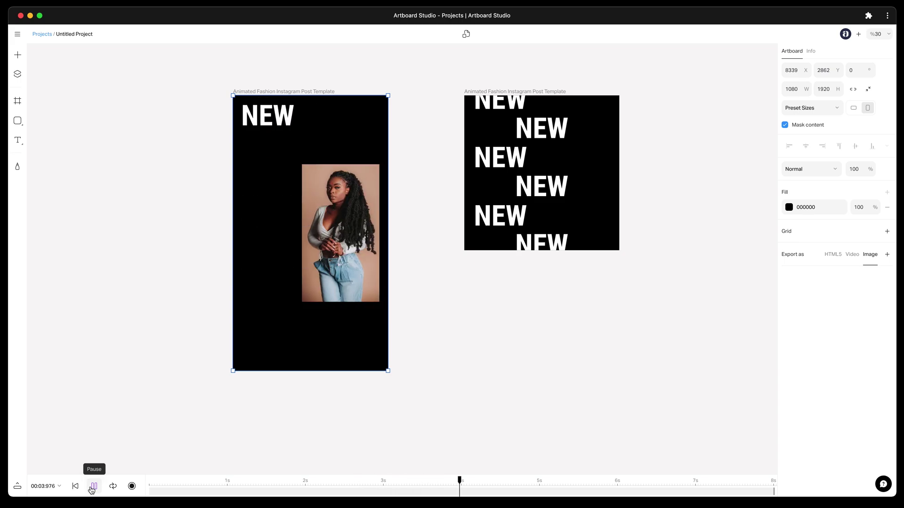
left_click(93, 487)
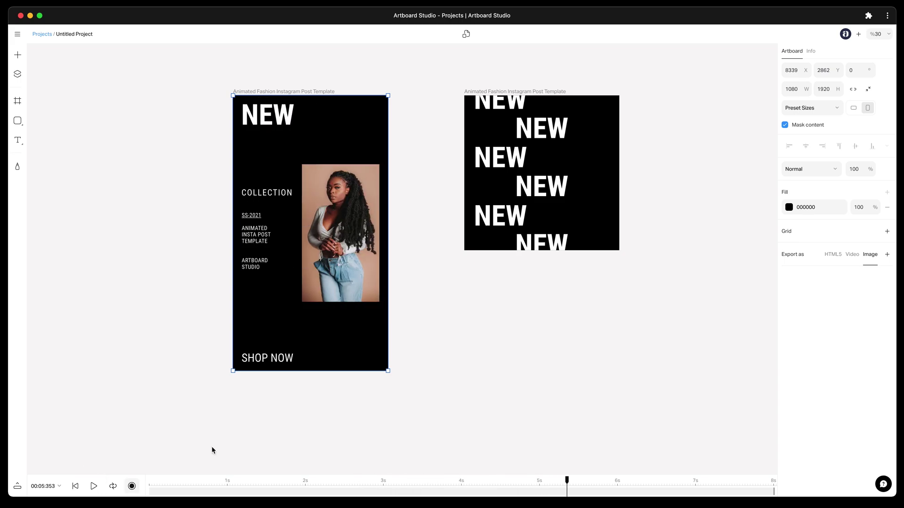
left_click(493, 89)
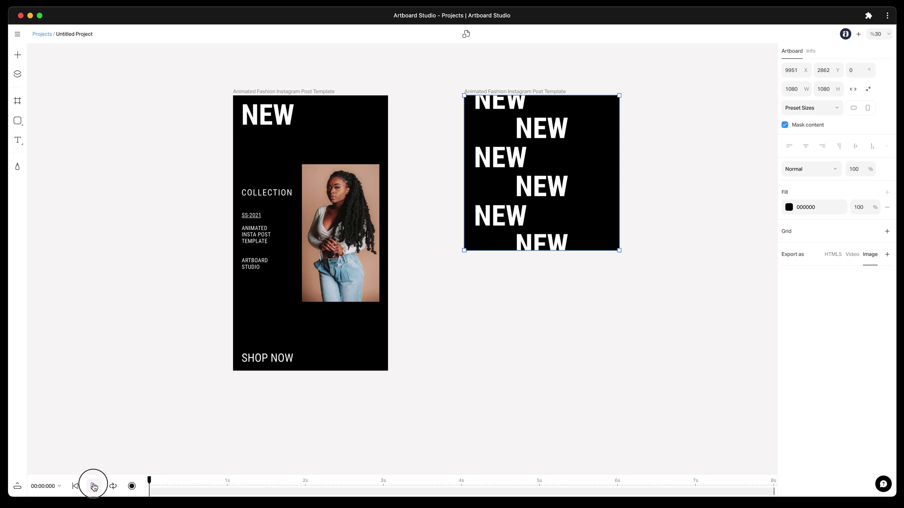
left_click(94, 487)
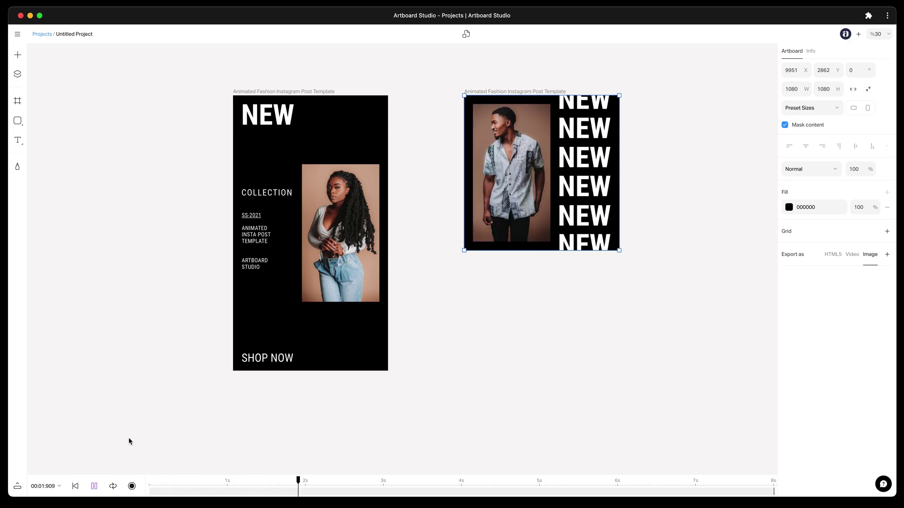